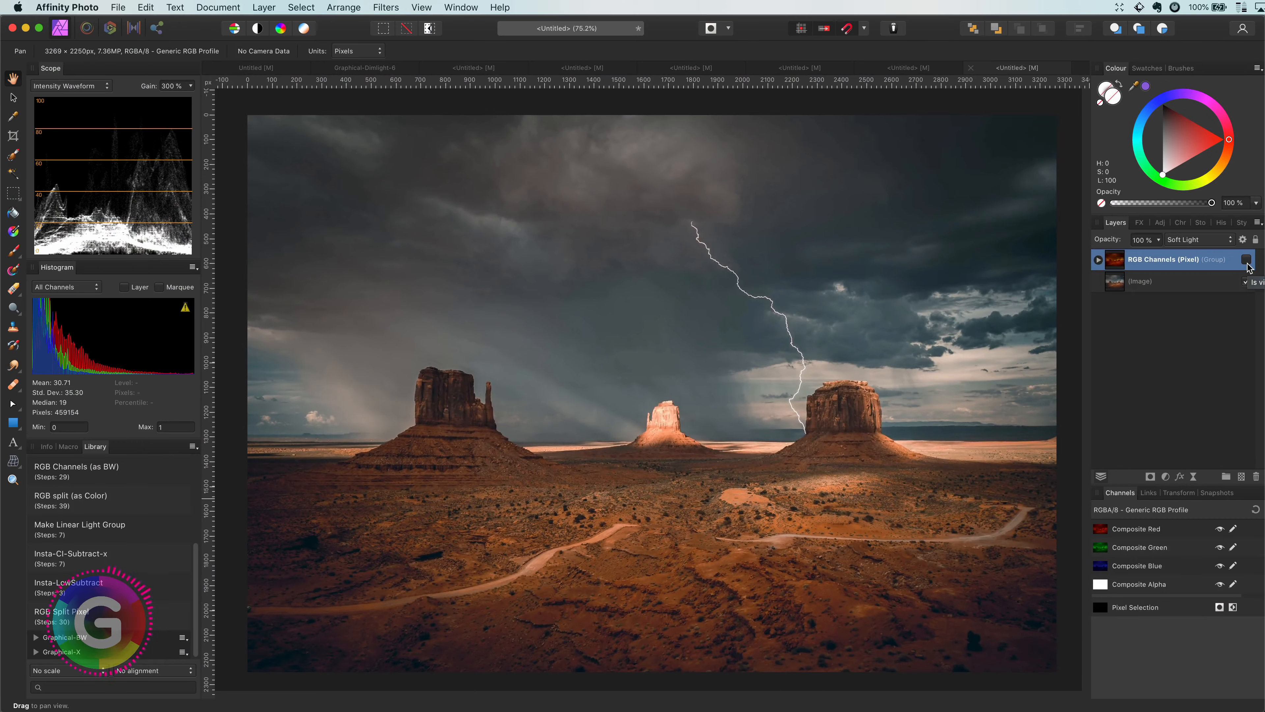
# Delete the RGB Channels group and duplicate the remaining image layer.
pyautogui.press('Delete')
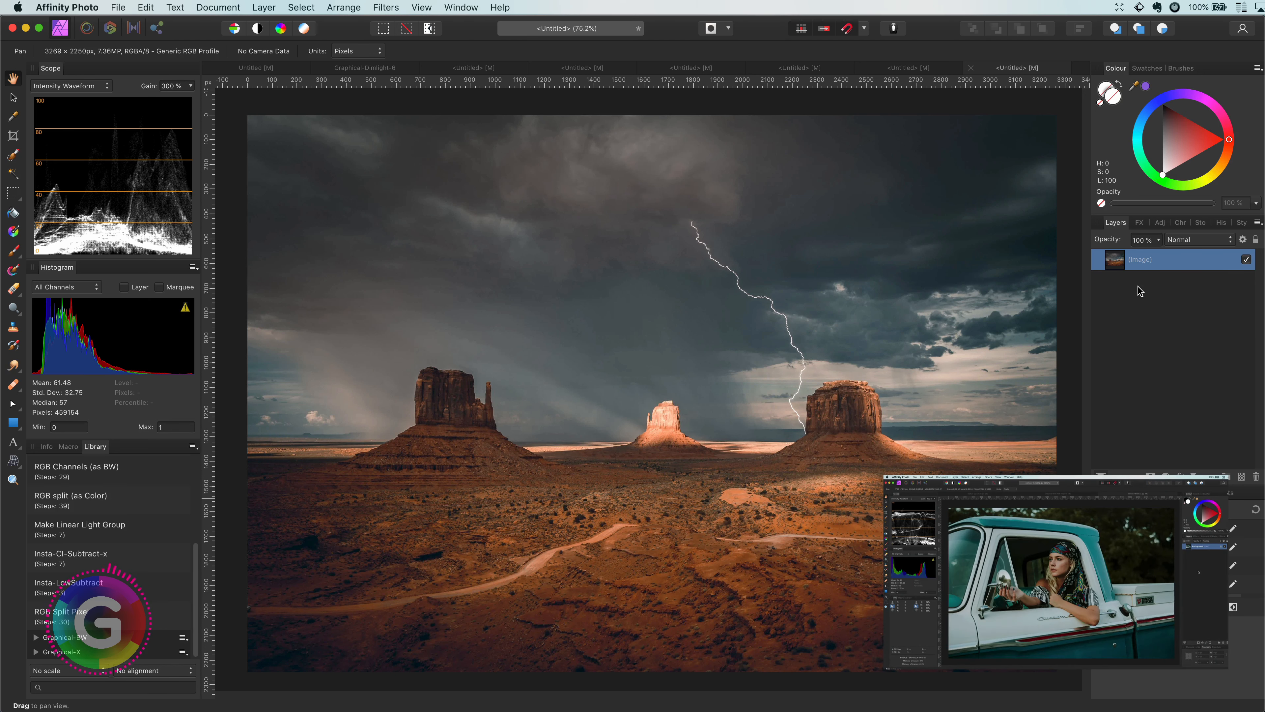
pyautogui.rightClick(1118, 262)
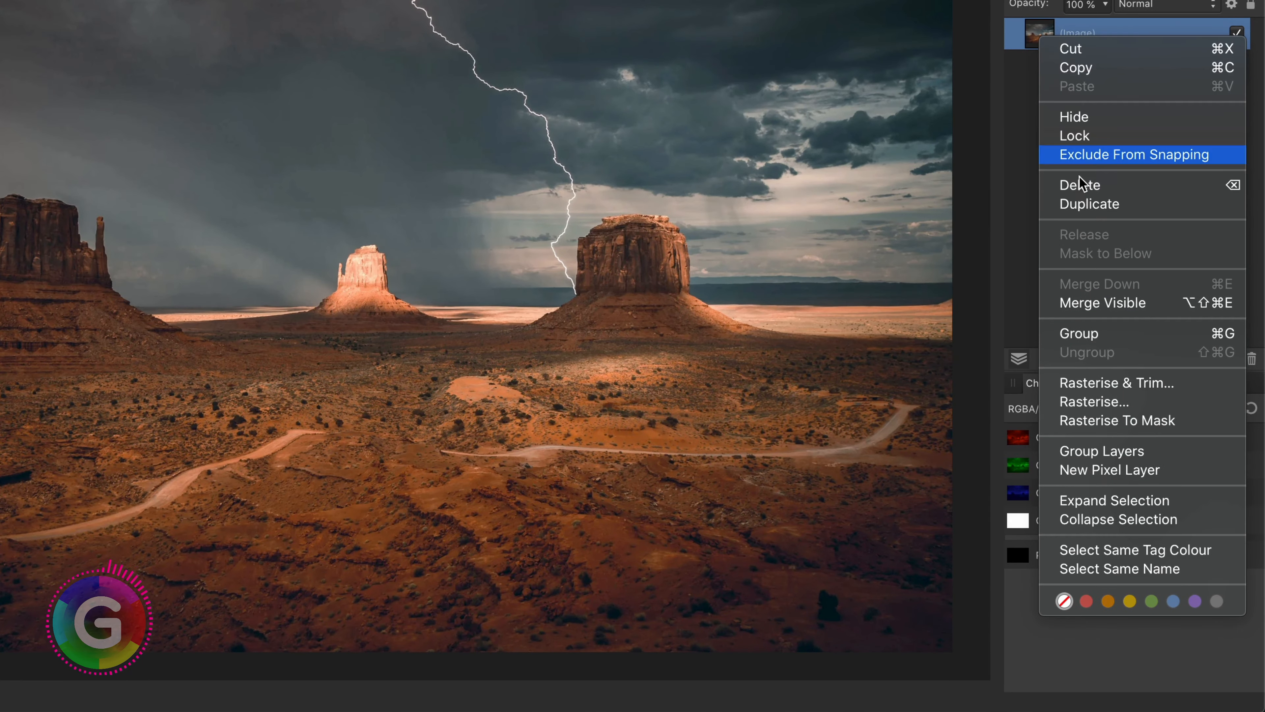
pyautogui.click(1087, 204)
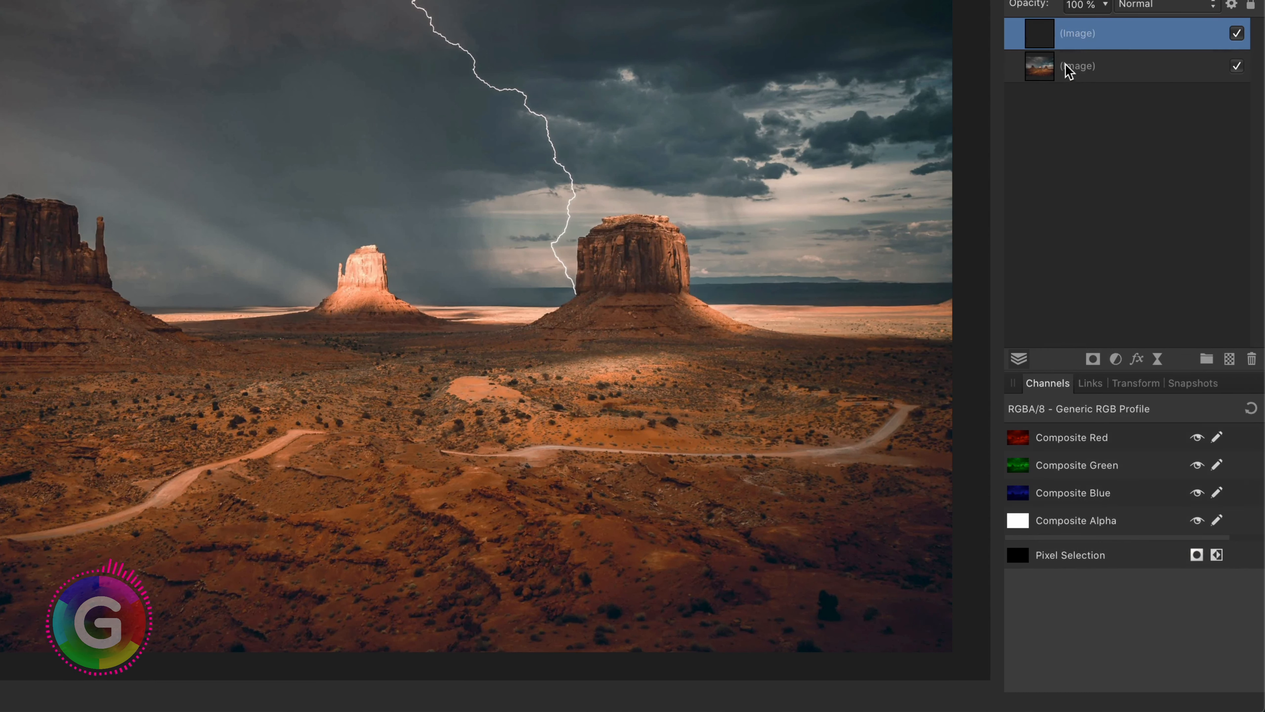
# Rasterise and trim the duplicated image layer, and duplicate the resulting pixel layer twice to get three pixel layers.
pyautogui.rightClick(1045, 40)
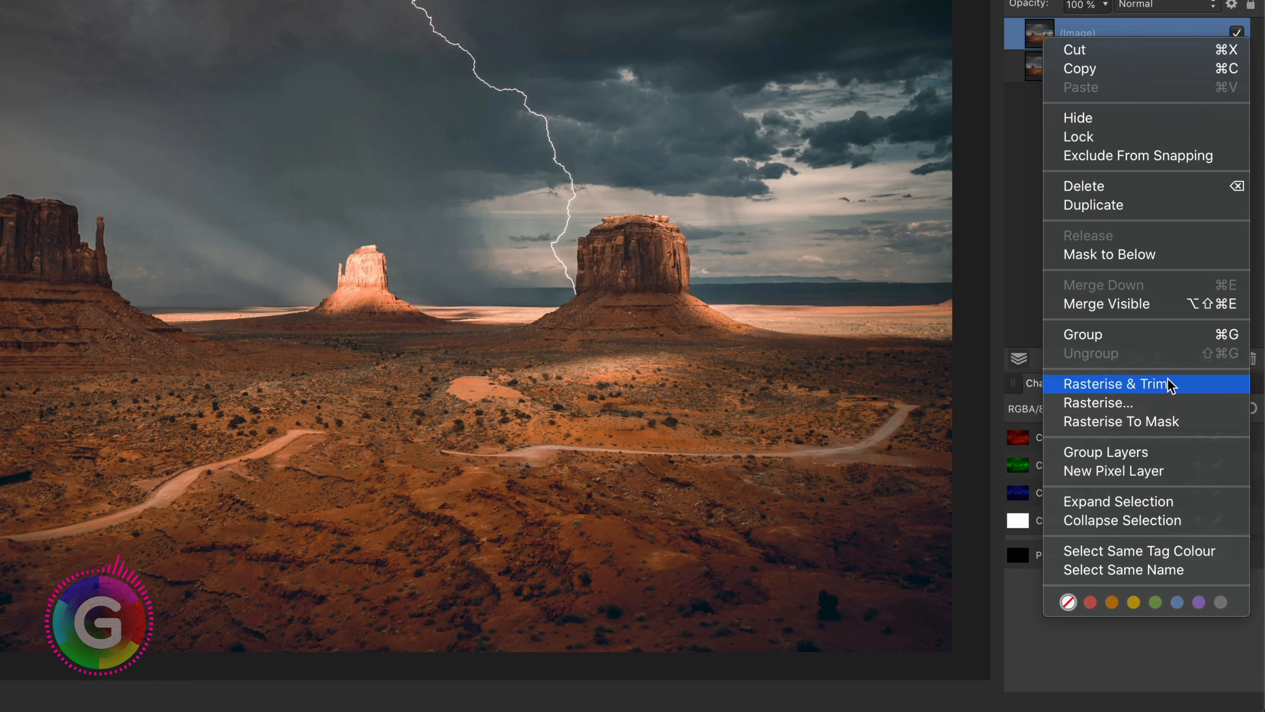
pyautogui.click(1150, 384)
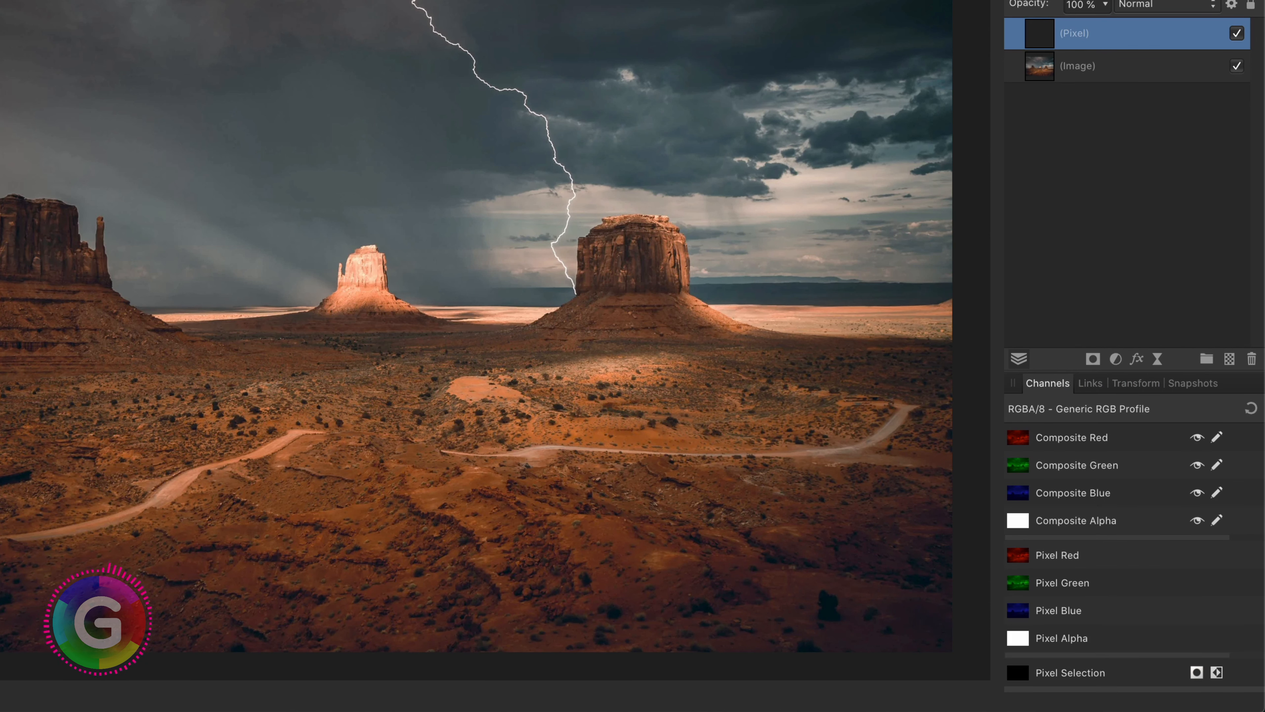
pyautogui.rightClick(1046, 40)
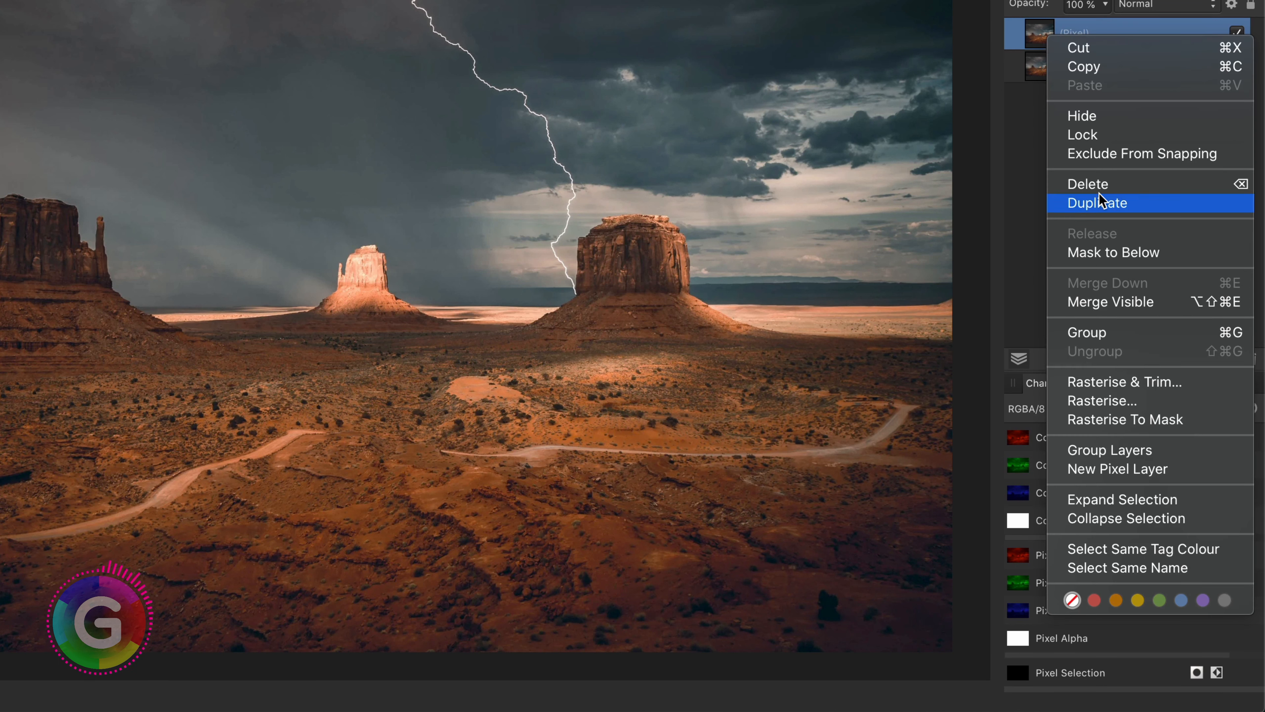
pyautogui.click(1102, 204)
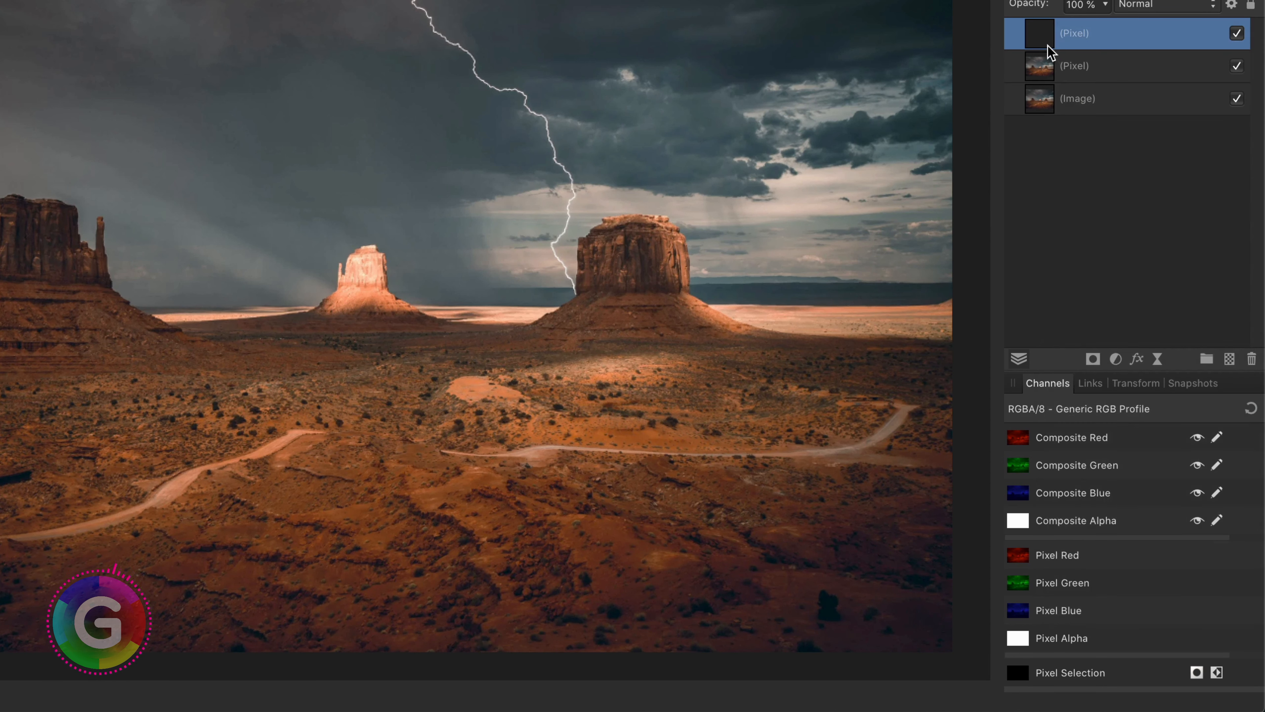
pyautogui.rightClick(1043, 36)
pyautogui.click(1092, 202)
# Rename the lowest pixel layer Red and clear its green and blue channels.
pyautogui.click(1078, 109)
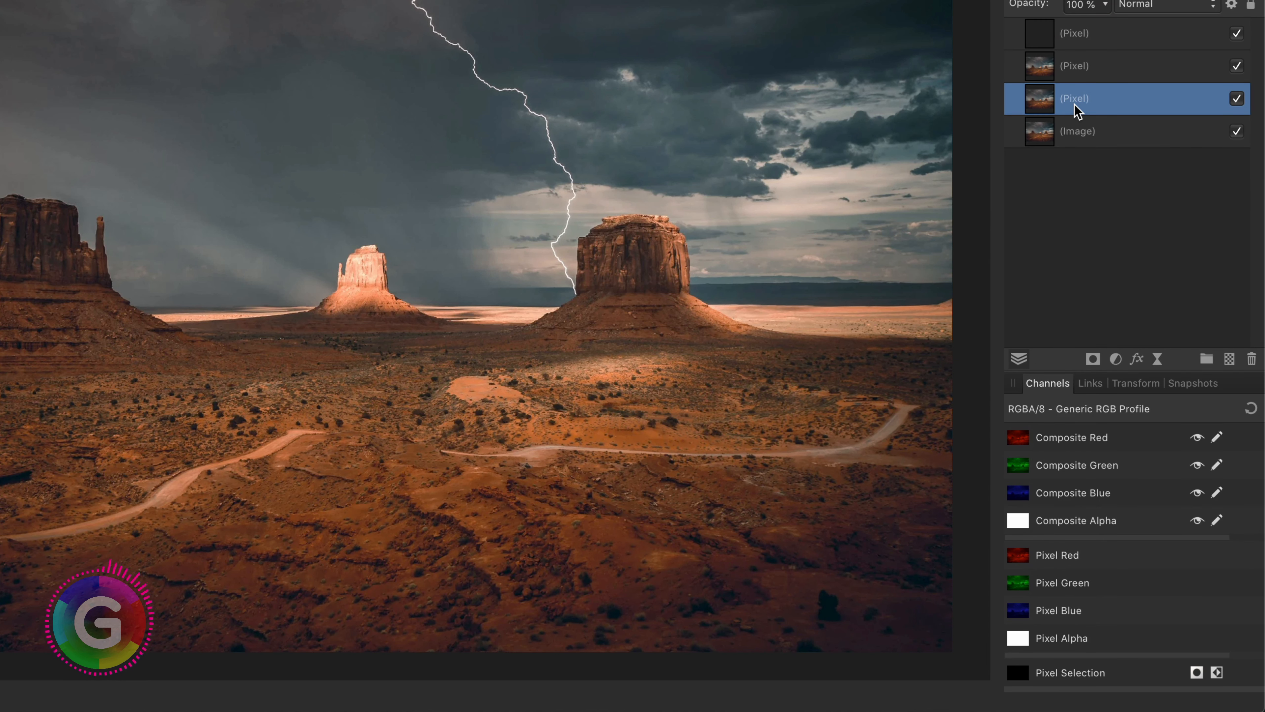
pyautogui.doubleClick(1076, 102)
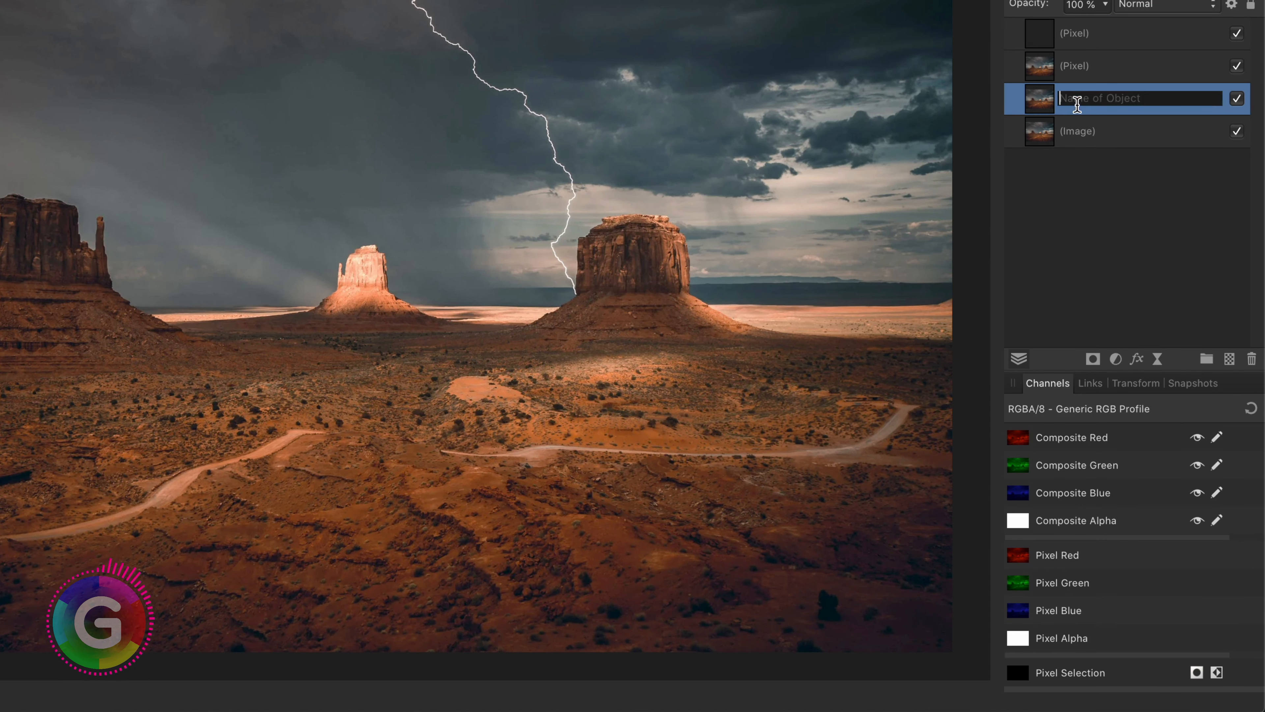
pyautogui.write('Red')
pyautogui.press('Return')
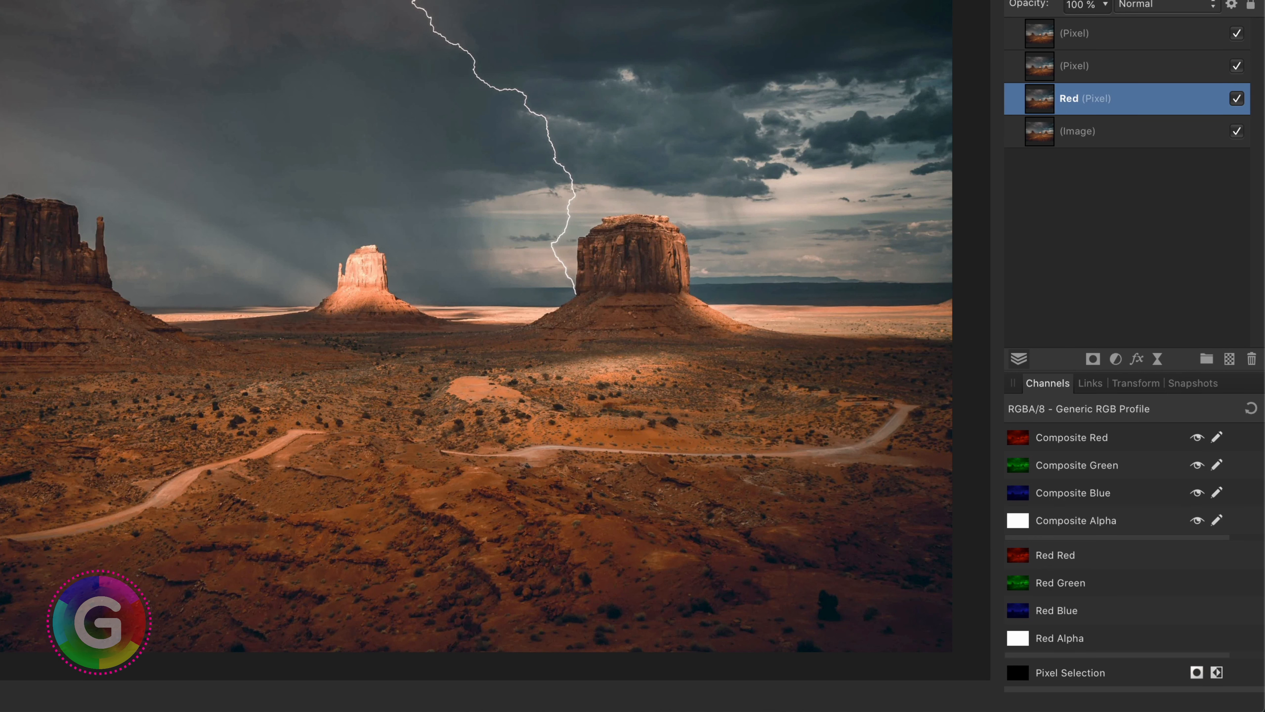
pyautogui.rightClick(1051, 584)
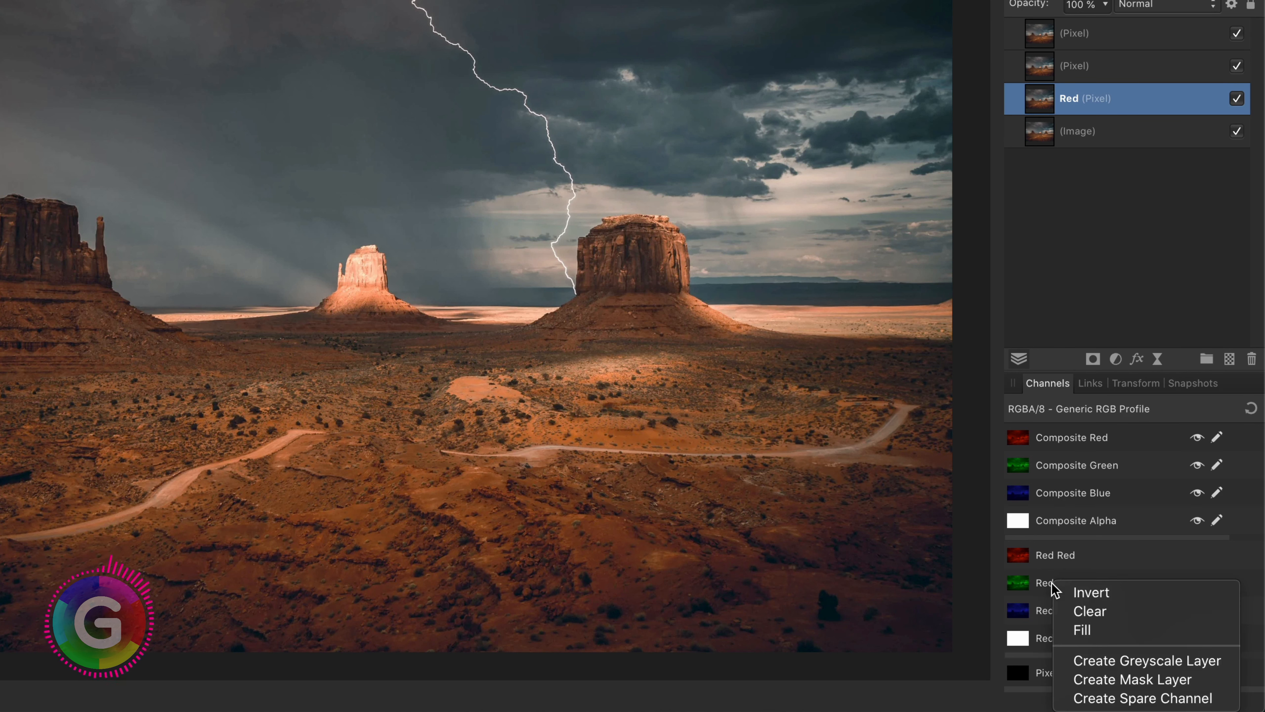
pyautogui.click(1091, 604)
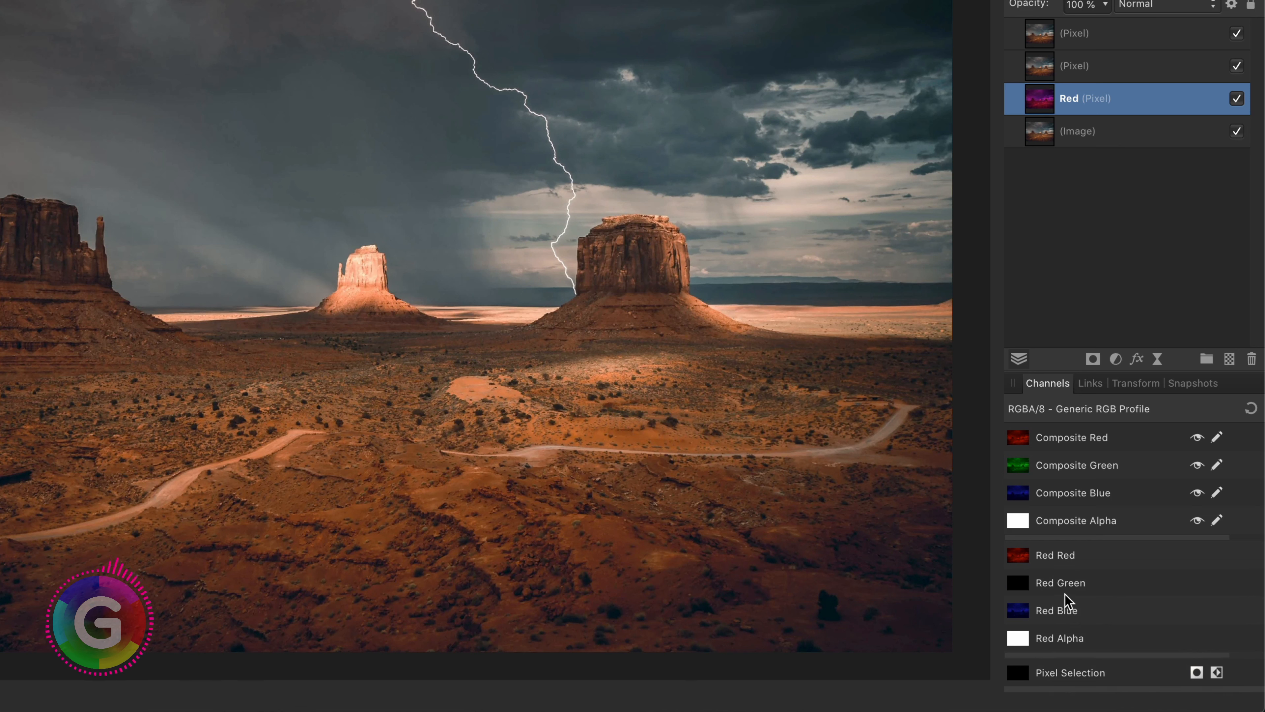
pyautogui.rightClick(1065, 616)
pyautogui.click(1103, 644)
# Rename the middle pixel layer Green and clear its red and blue channels.
pyautogui.click(1166, 70)
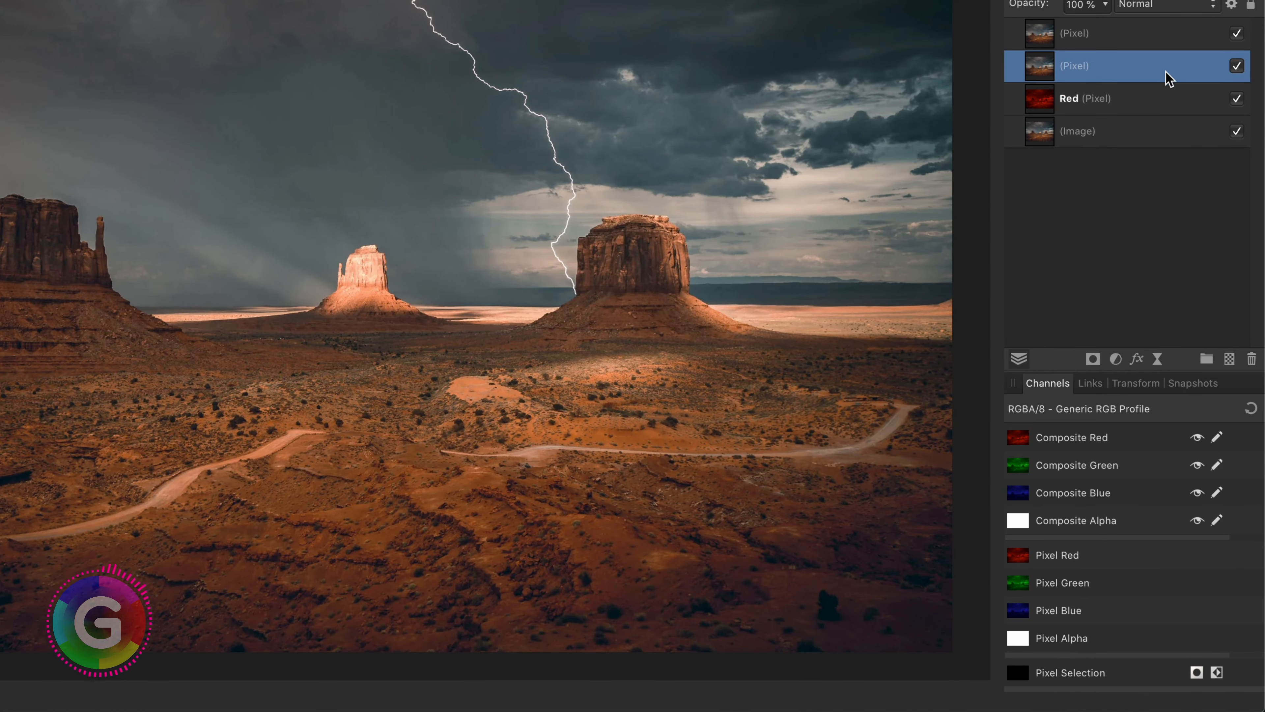
pyautogui.doubleClick(1075, 66)
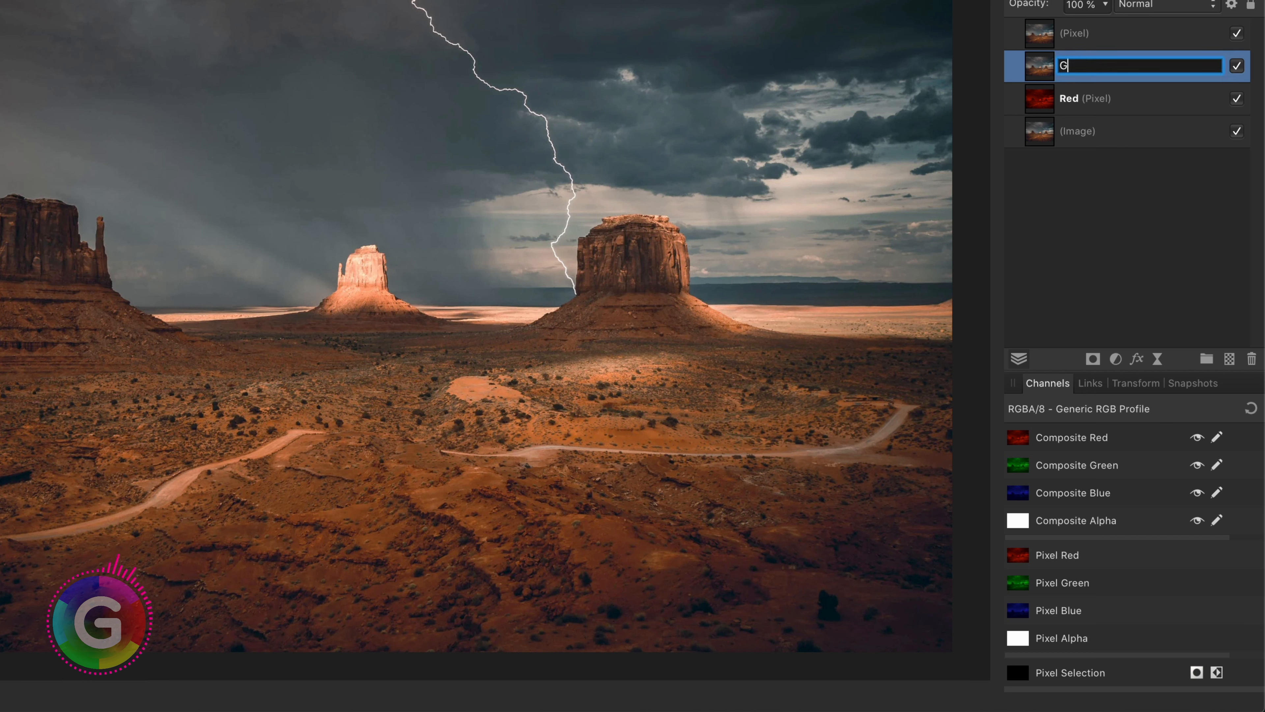
pyautogui.write('Green')
pyautogui.press('Return')
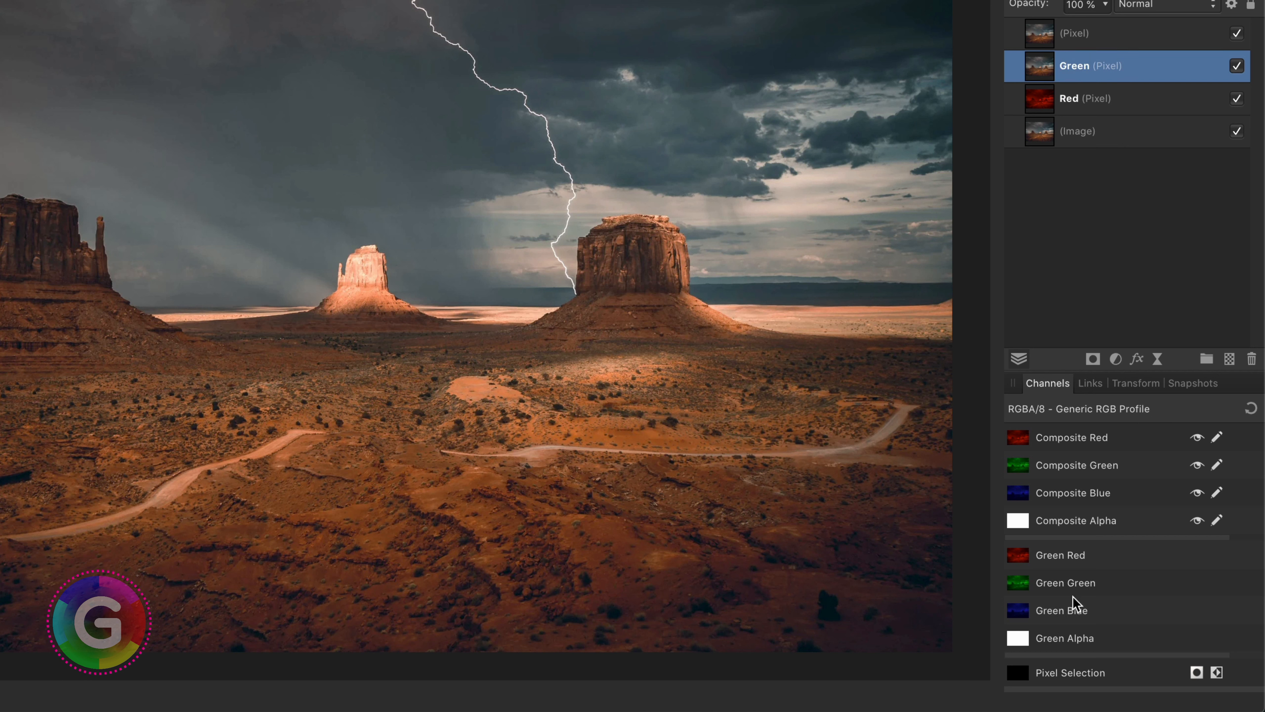
pyautogui.rightClick(1074, 557)
pyautogui.click(1102, 581)
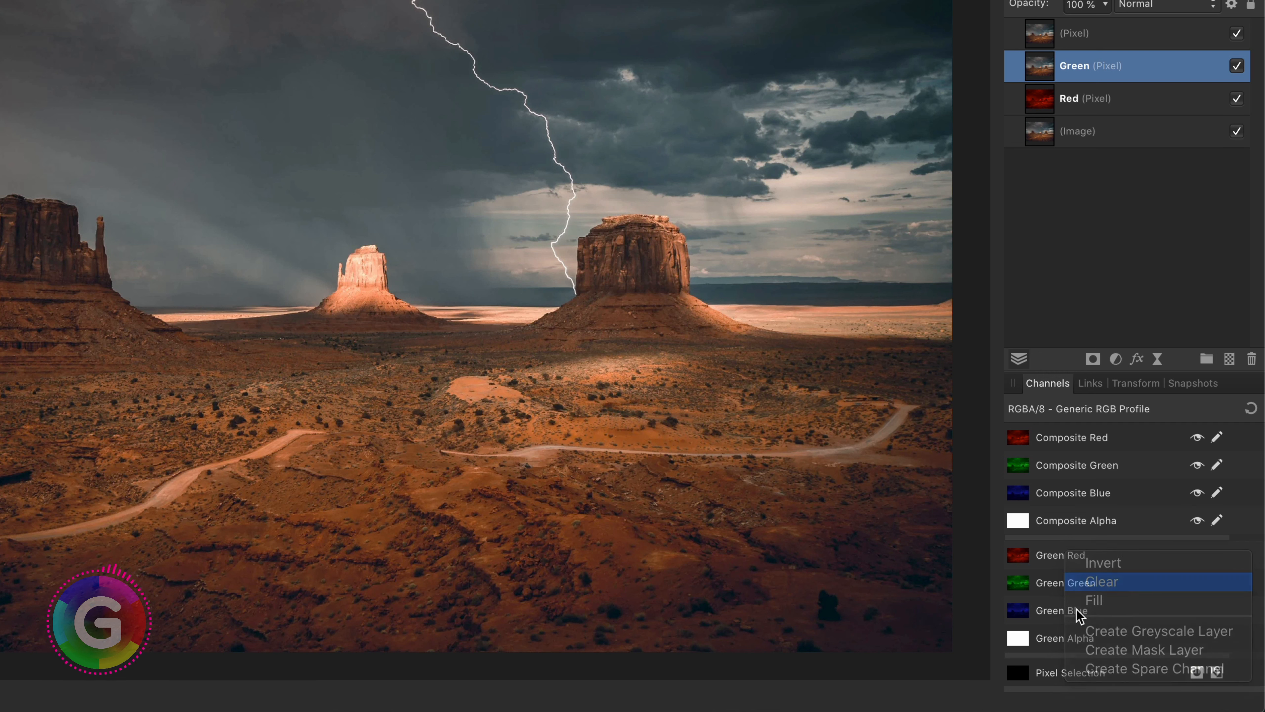
pyautogui.rightClick(1077, 618)
pyautogui.click(1127, 644)
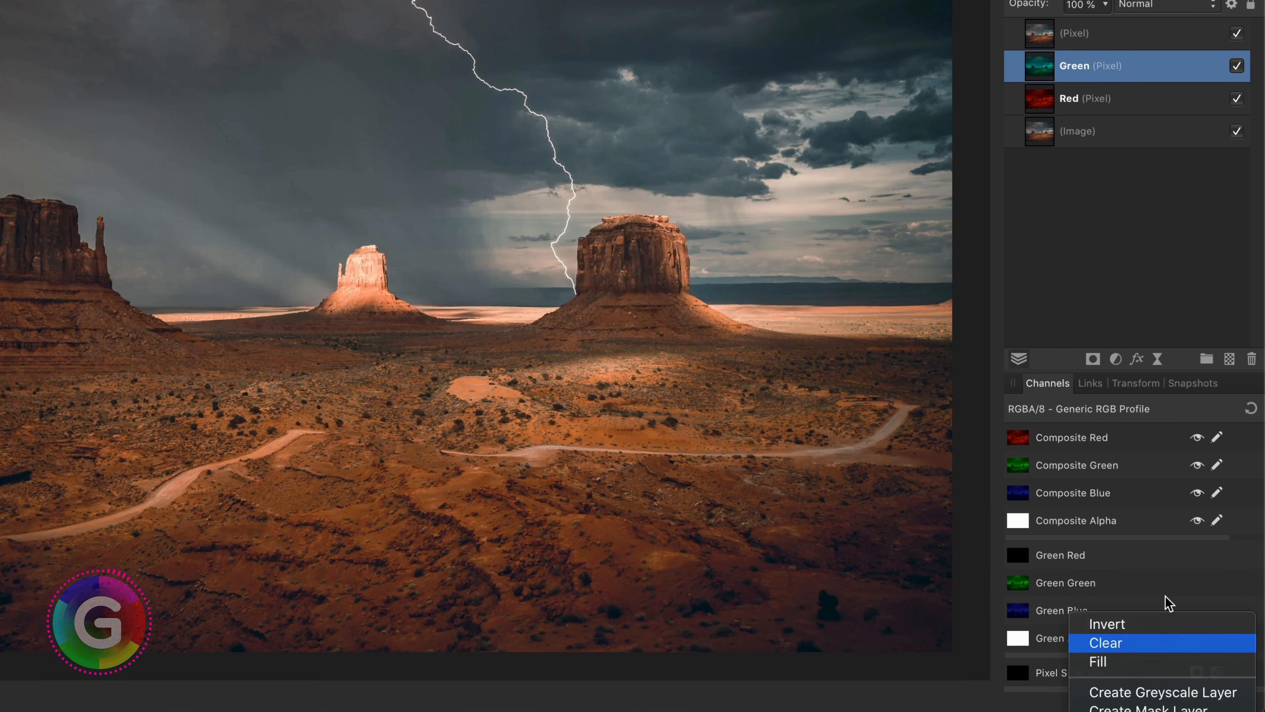
# Rename the uppermost pixel layer Blue and clear its red and green channels.
pyautogui.click(1088, 39)
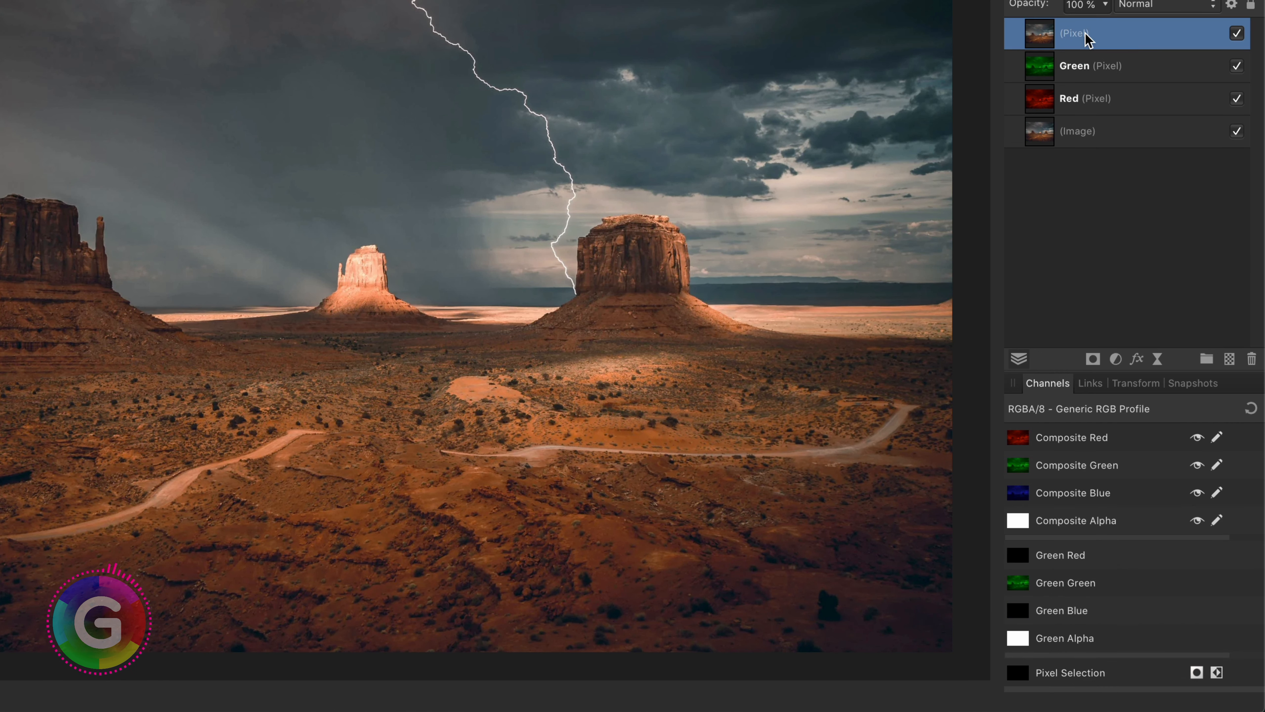
pyautogui.doubleClick(1074, 35)
pyautogui.write('Blue')
pyautogui.press('Return')
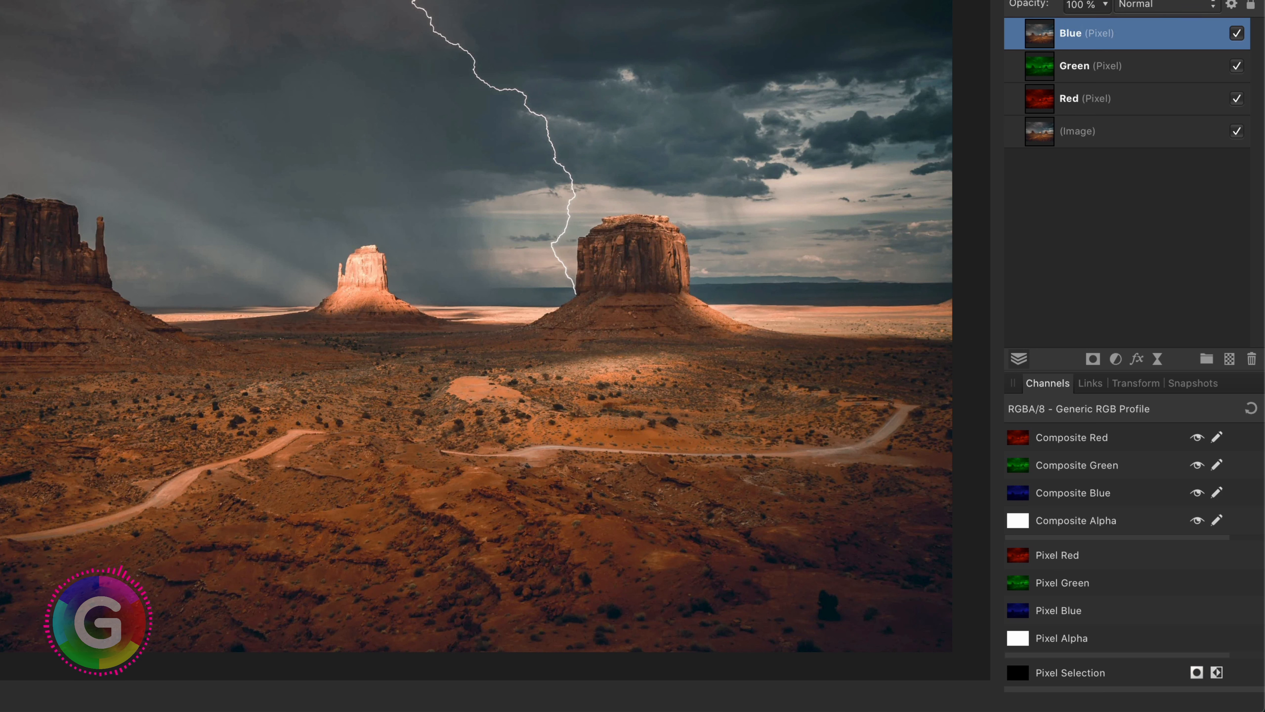
pyautogui.rightClick(1063, 558)
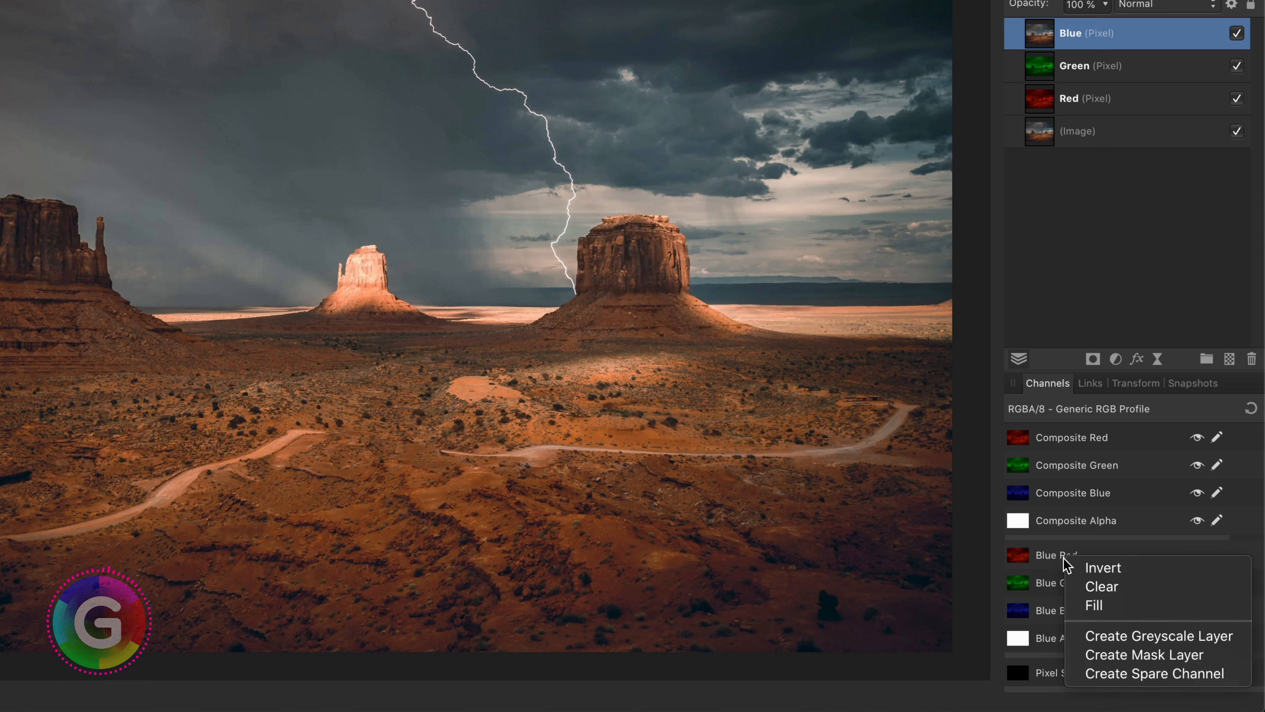
pyautogui.click(1100, 586)
pyautogui.rightClick(1066, 586)
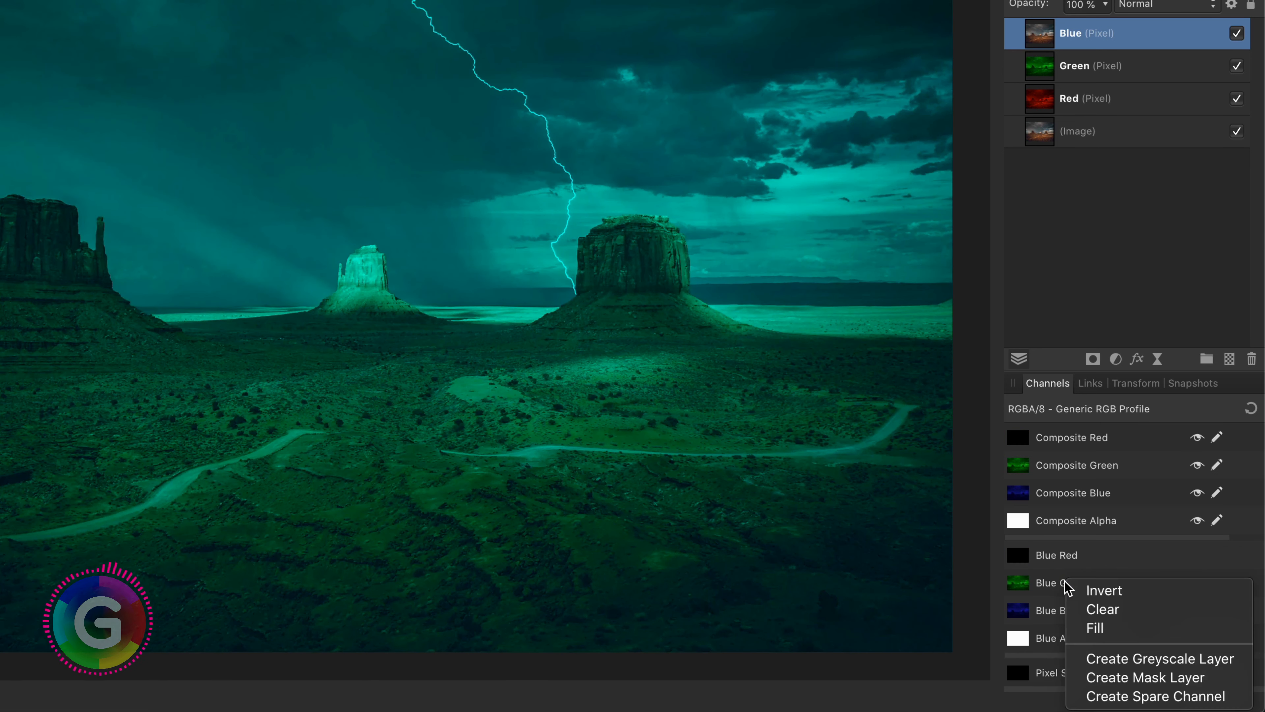
pyautogui.click(1094, 608)
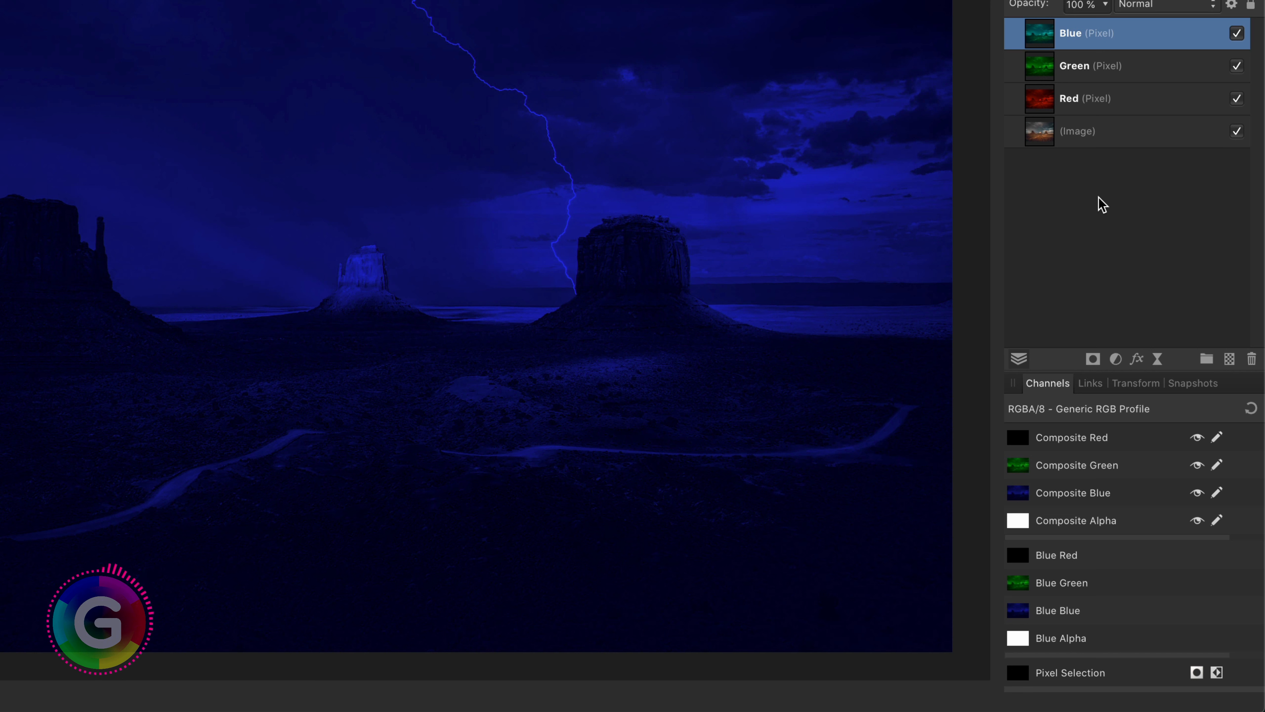
# Hide and show the Blue and Green layers to check each single-colour layer.
pyautogui.click(1238, 34)
pyautogui.click(1237, 66)
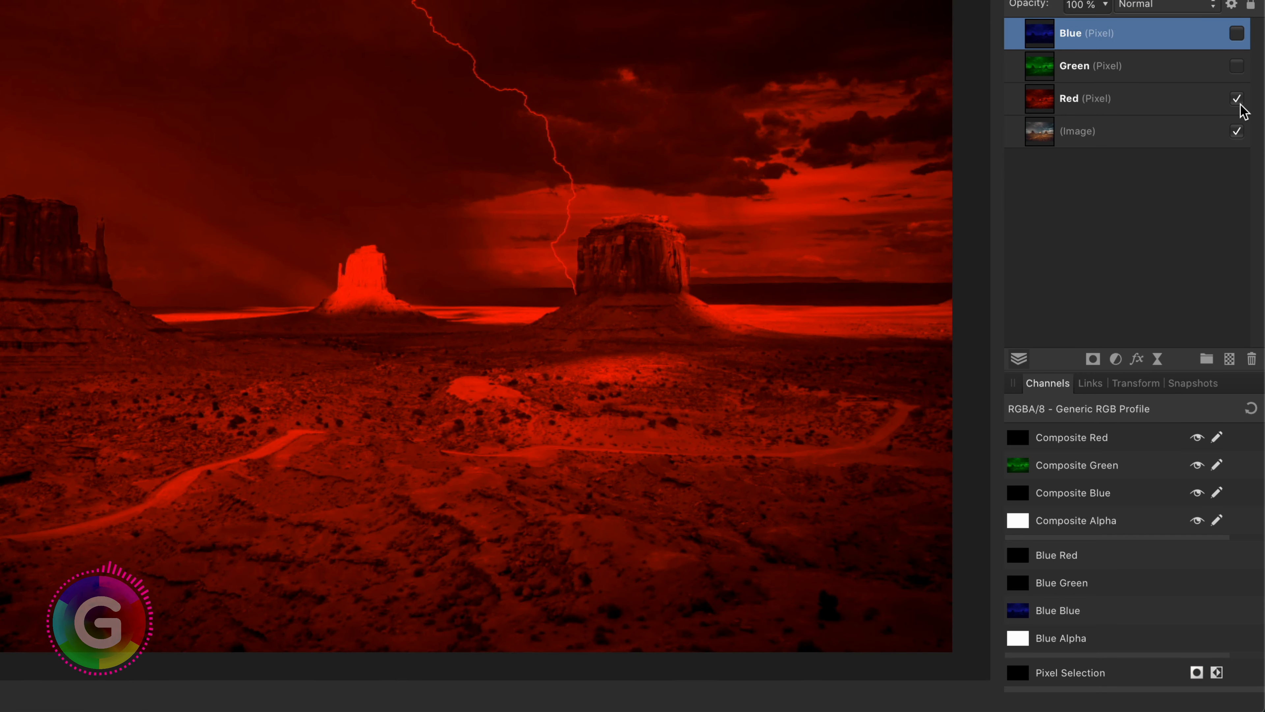
pyautogui.click(1237, 76)
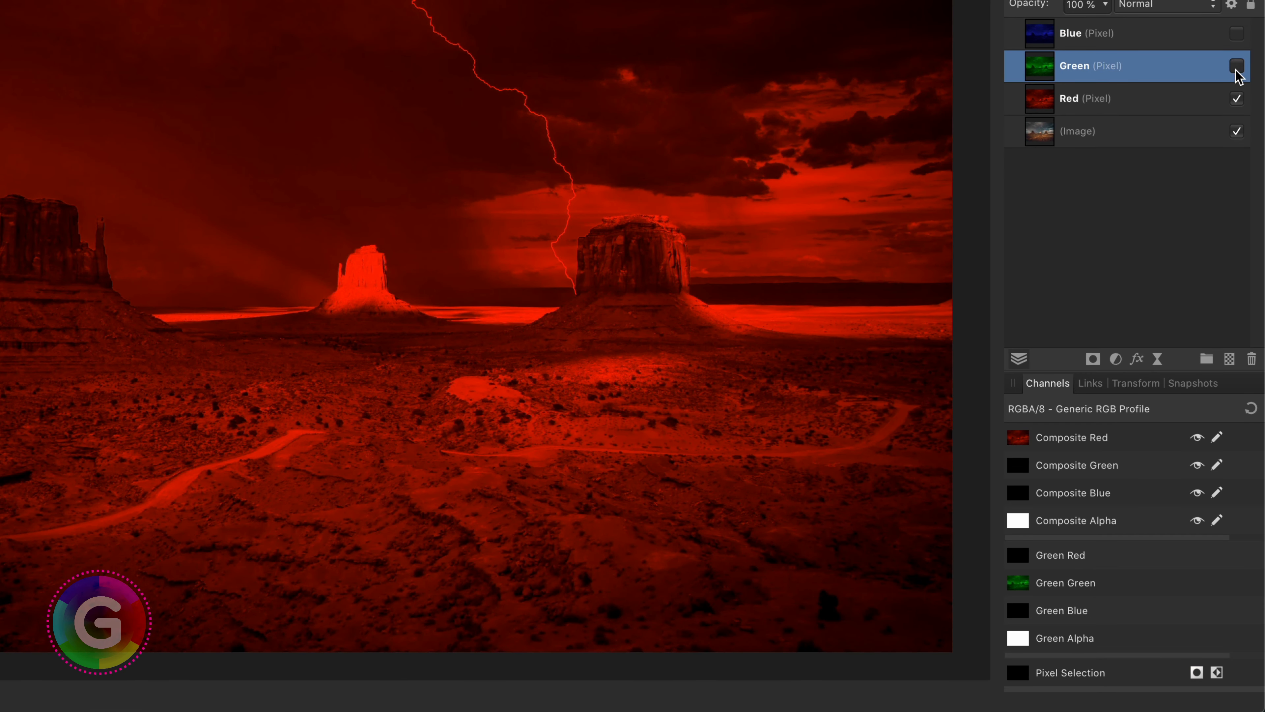
pyautogui.click(1237, 66)
pyautogui.click(1237, 33)
# Group the Blue, Green and Red layers and name the group RGB.
pyautogui.click(1116, 46)
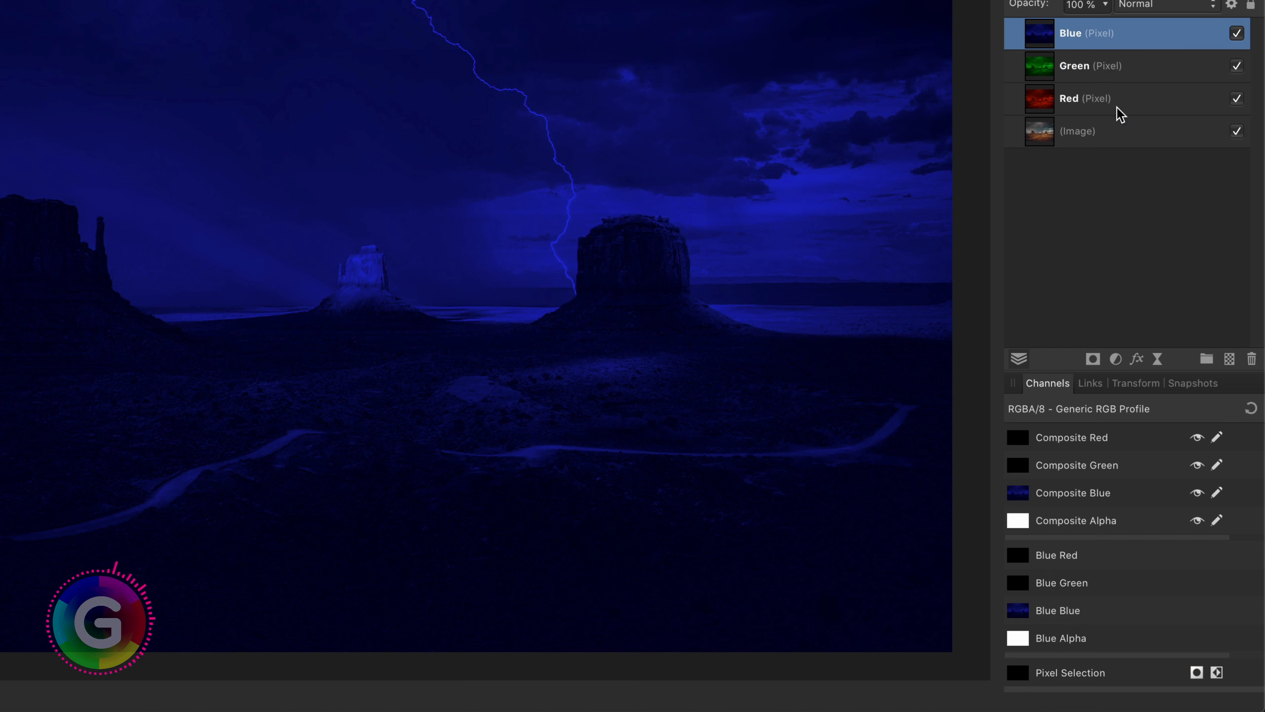
pyautogui.keyDown('shift'); pyautogui.click(1118, 107); pyautogui.keyUp('shift')
pyautogui.rightClick(1117, 107)
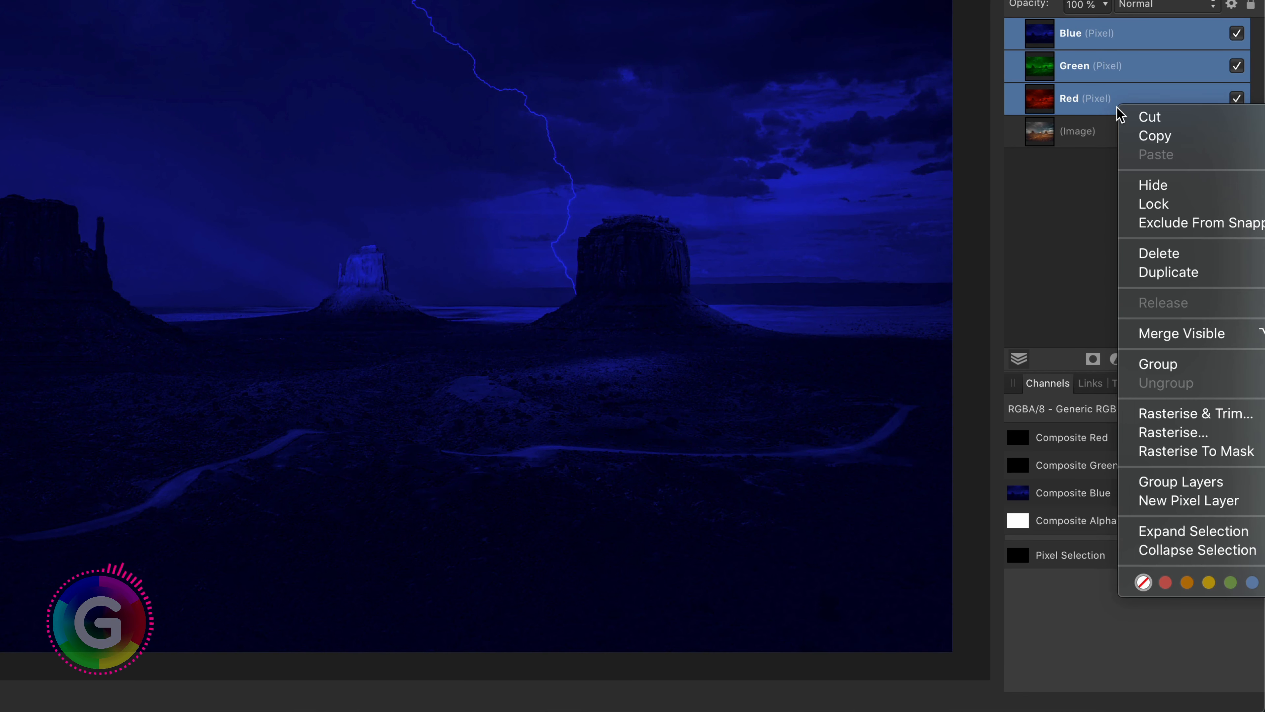
pyautogui.click(1157, 364)
pyautogui.doubleClick(1103, 36)
pyautogui.write('RGB')
pyautogui.press('Return')
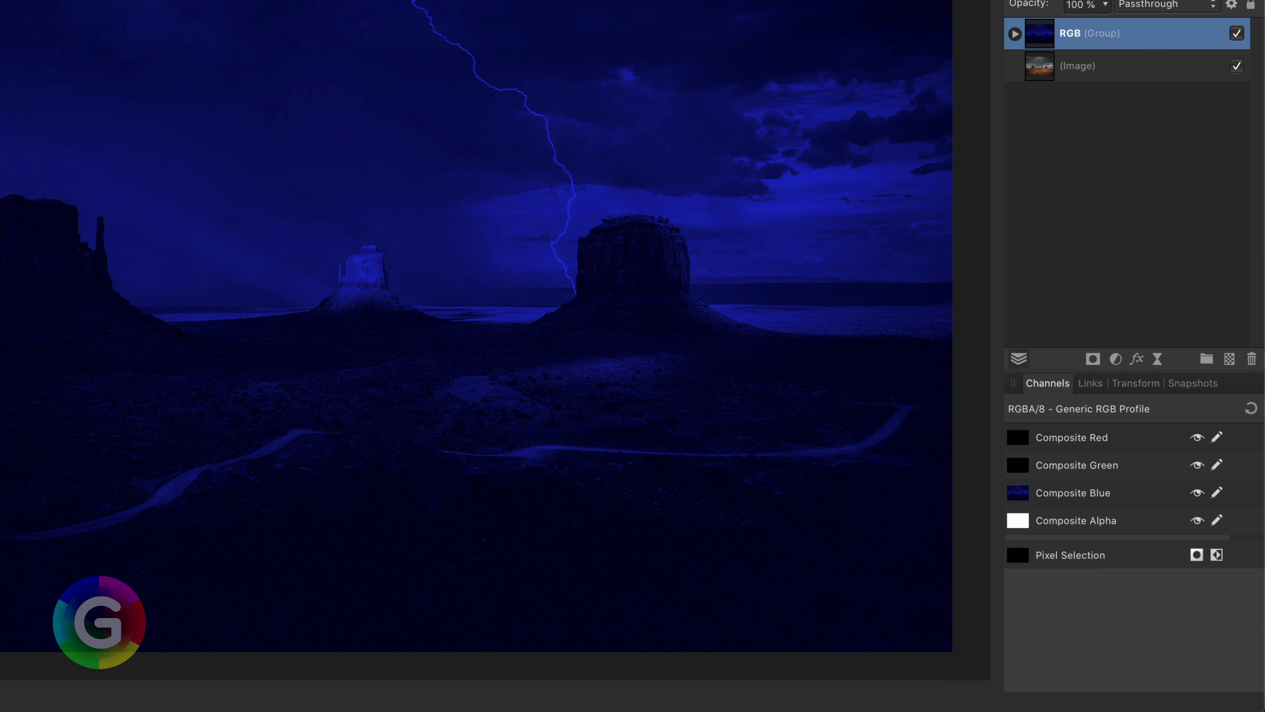
# Expand the RGB group and nest the Red and Blue layers inside the Green layer, with Red above Blue.
pyautogui.click(1014, 35)
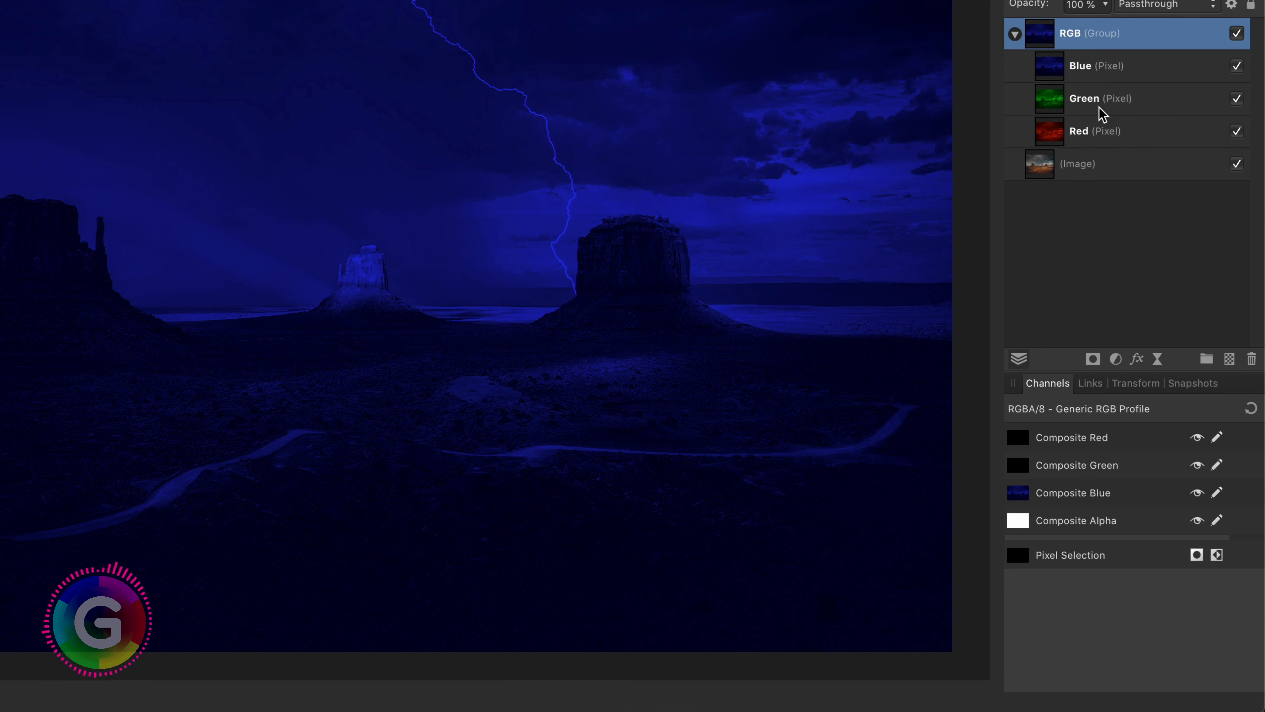
pyautogui.moveTo(1046, 136); pyautogui.dragTo(1094, 146)
pyautogui.click(1028, 100)
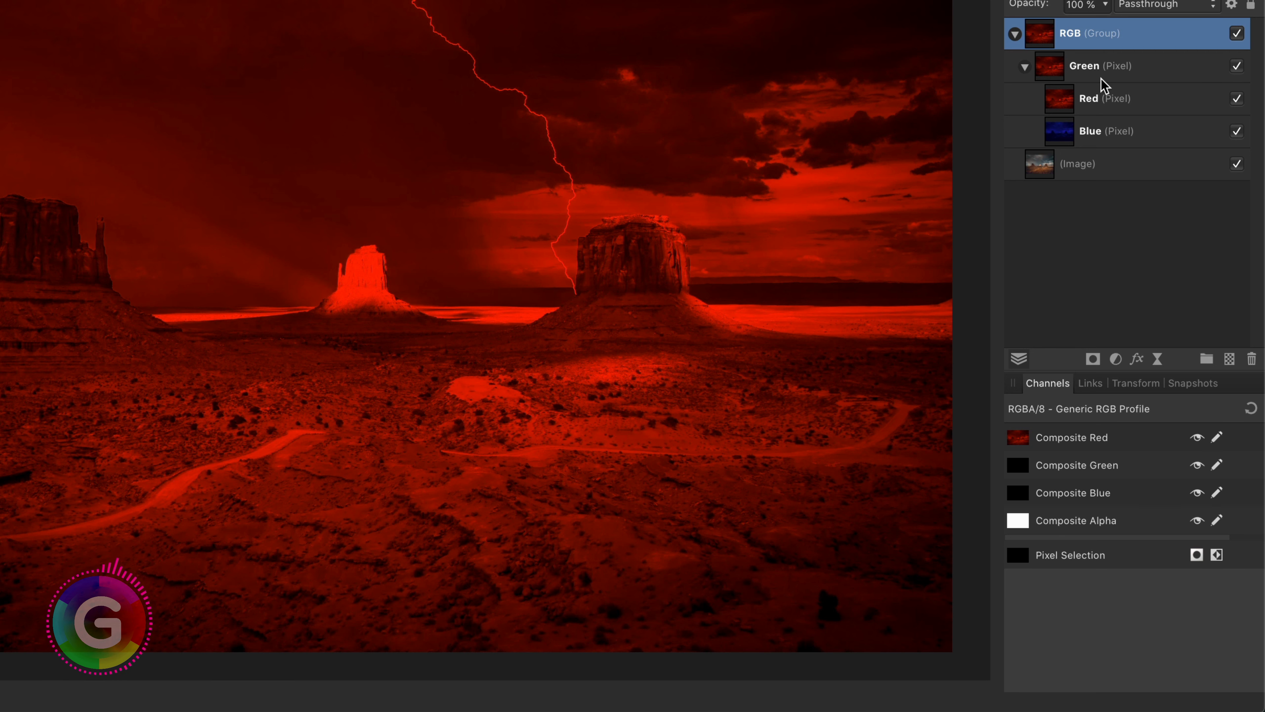
# Set the RGB group's blend mode to Soft Light and the nested Red layer's blend mode to Difference.
pyautogui.click(1159, 6)
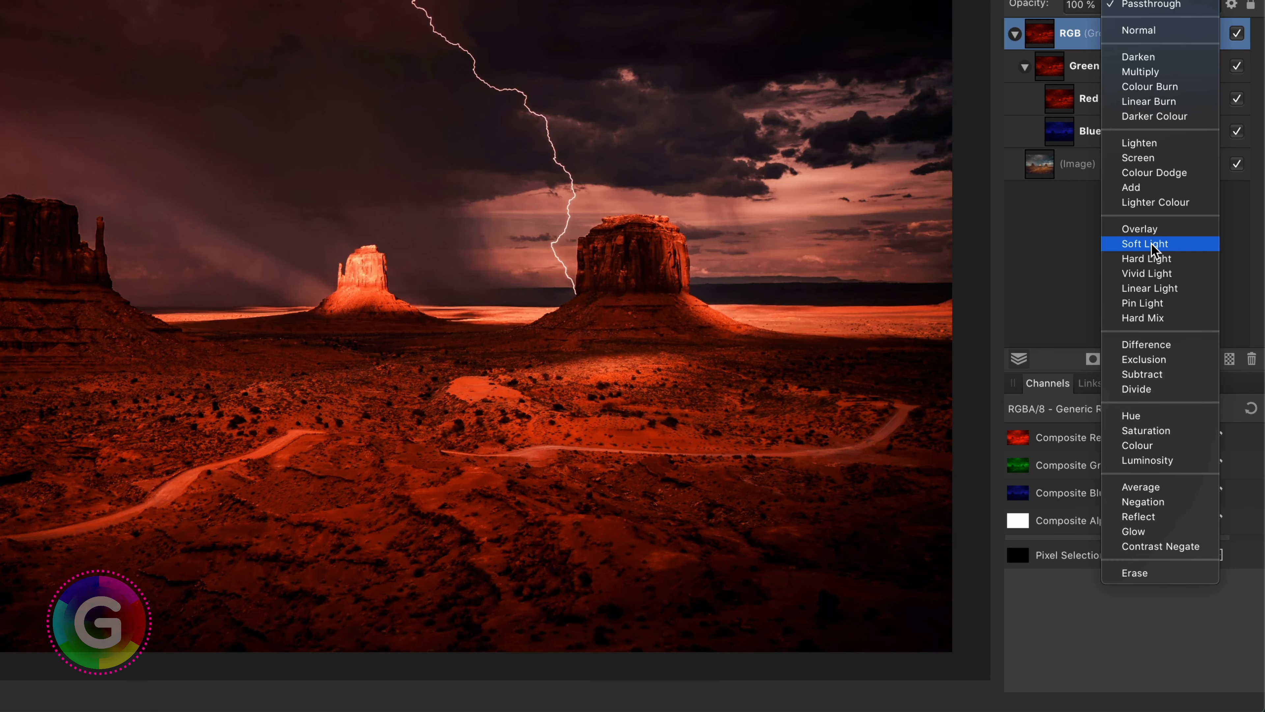
pyautogui.click(1154, 249)
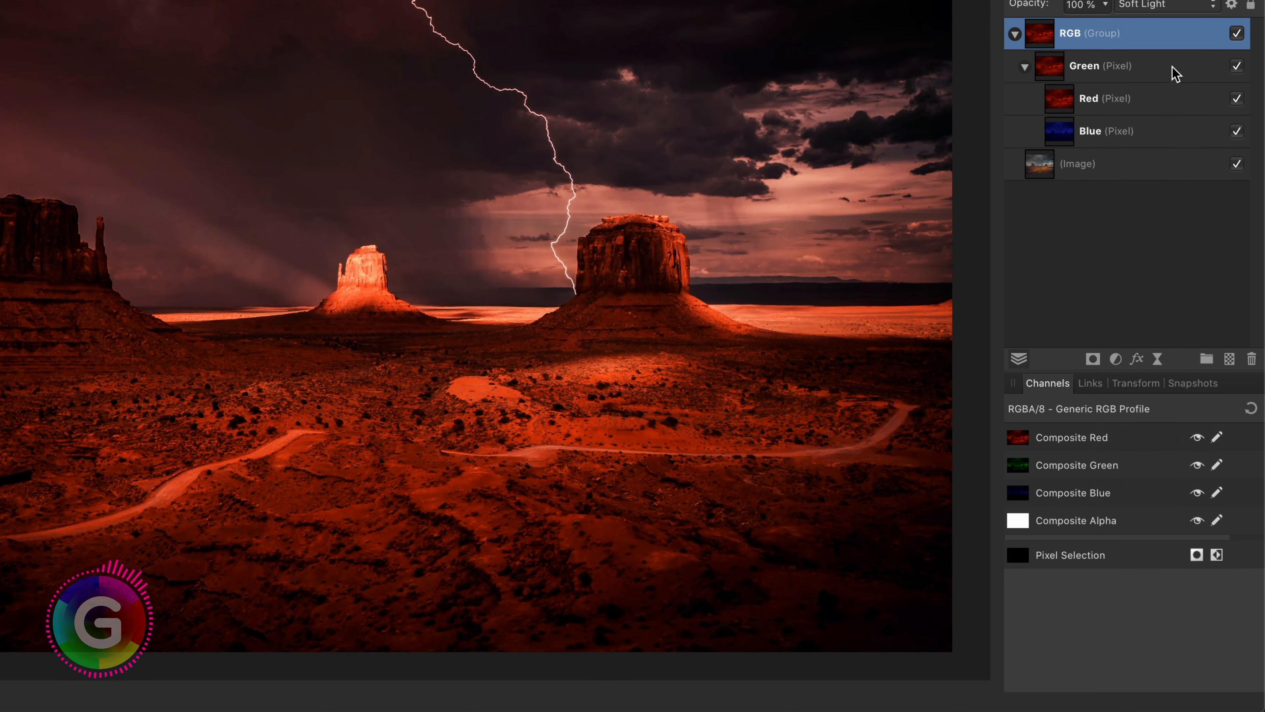
pyautogui.click(1127, 104)
pyautogui.click(1157, 7)
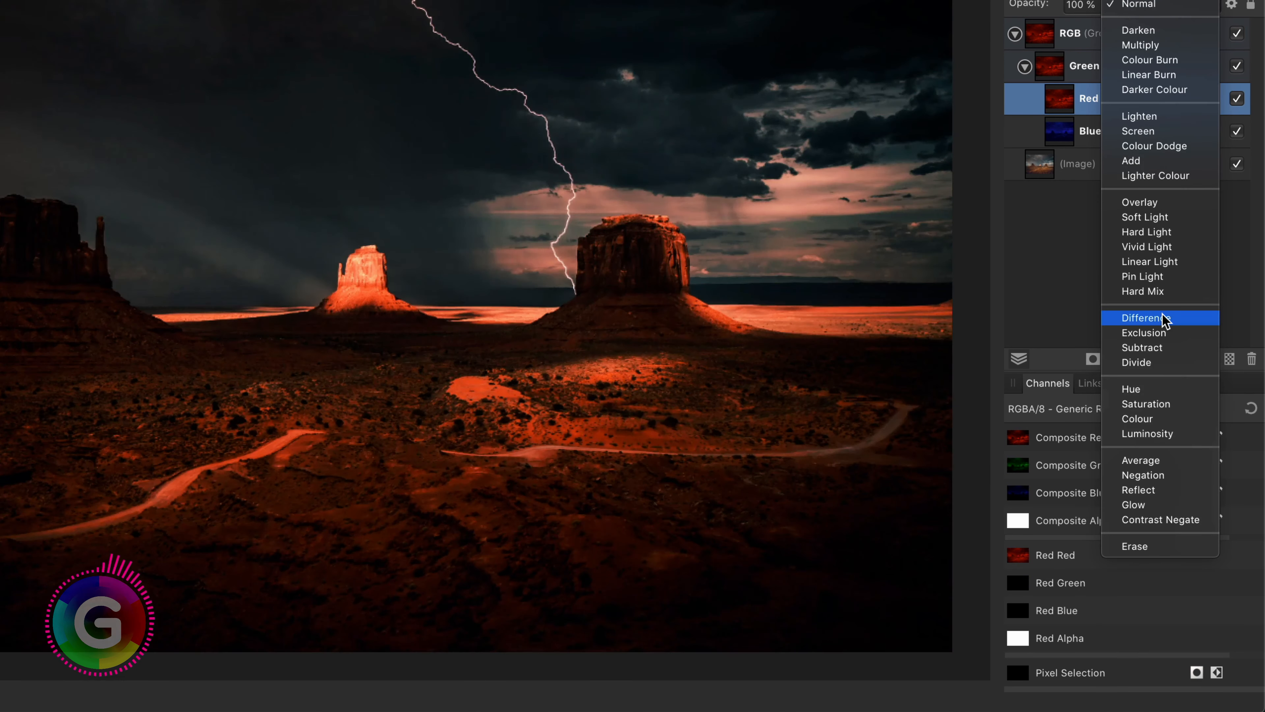
pyautogui.click(1146, 318)
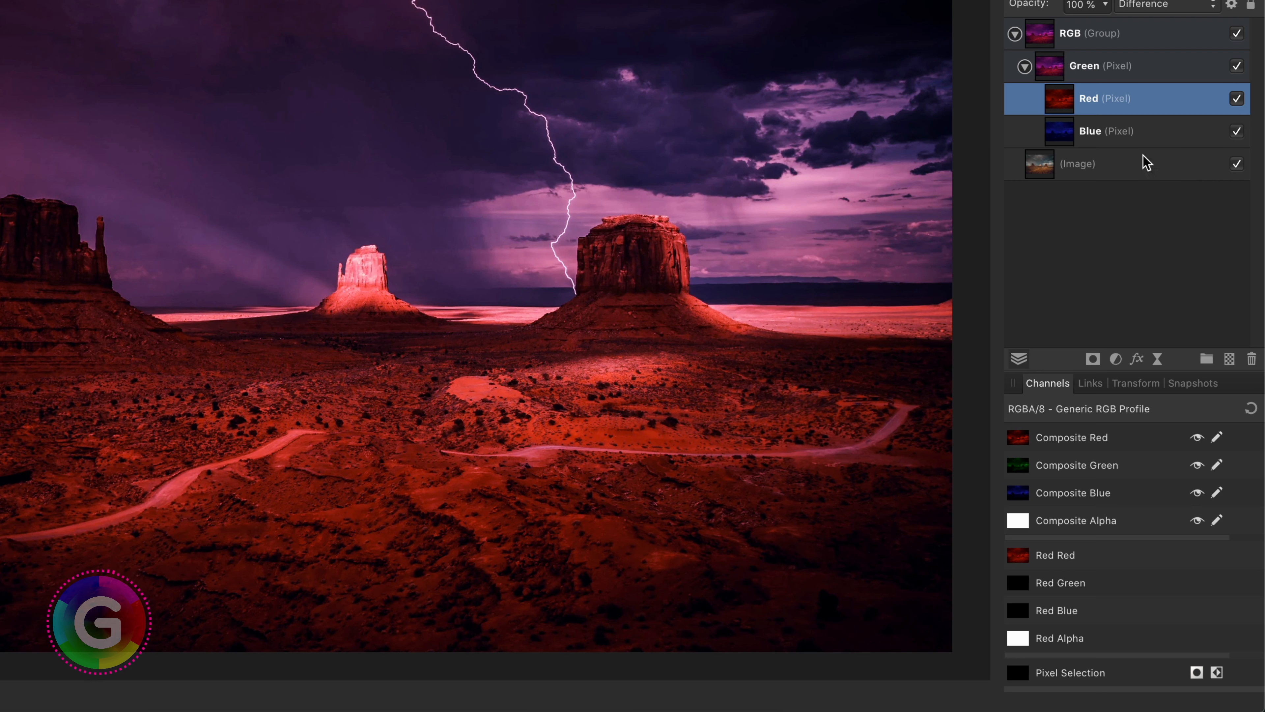
# Set the nested Blue layer's blend mode to Reflect and hide the RGB group to compare with the original image.
pyautogui.click(1146, 132)
pyautogui.click(1161, 5)
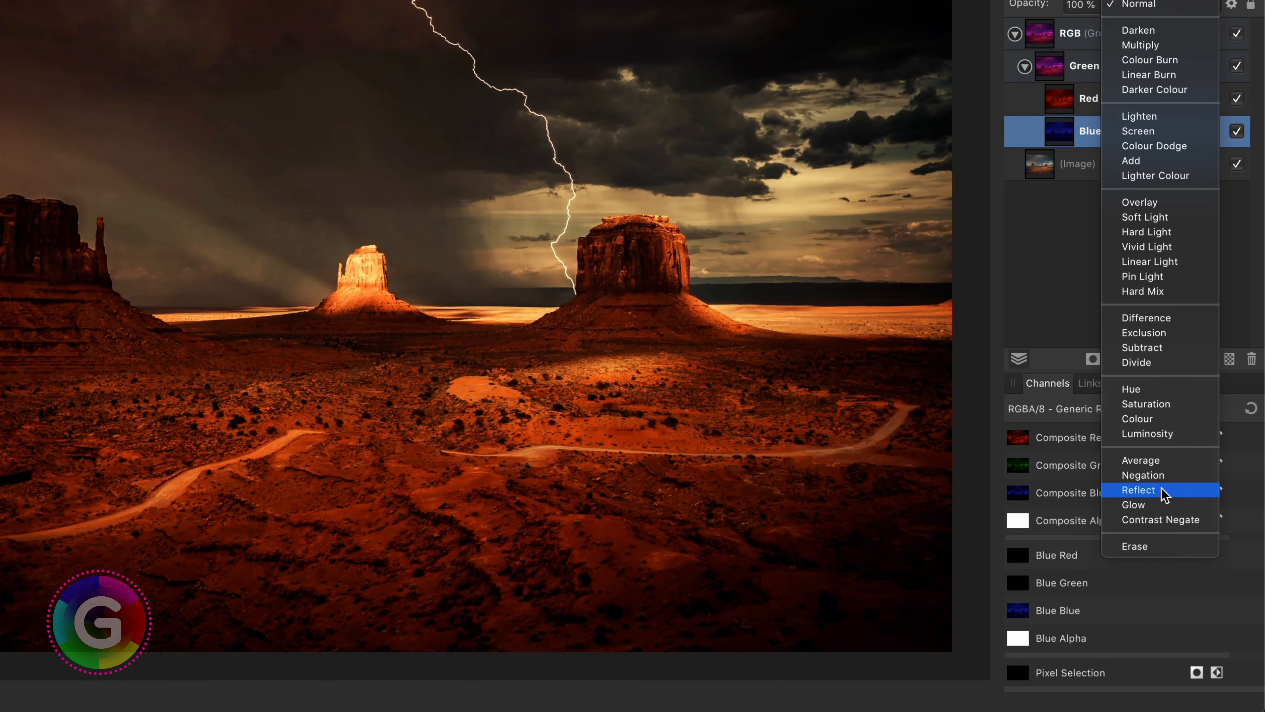
pyautogui.click(1162, 490)
pyautogui.click(1025, 67)
pyautogui.click(1237, 33)
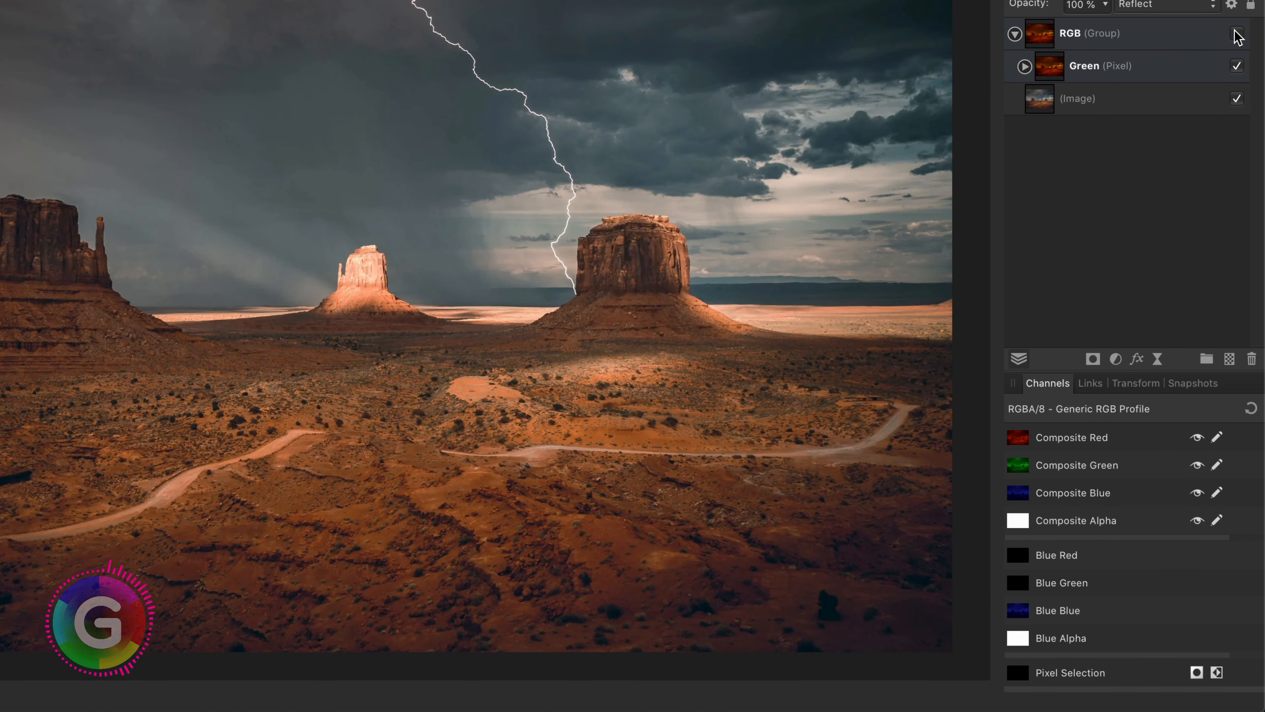
# Show the RGB group again and set its blend mode to Normal.
pyautogui.click(1237, 34)
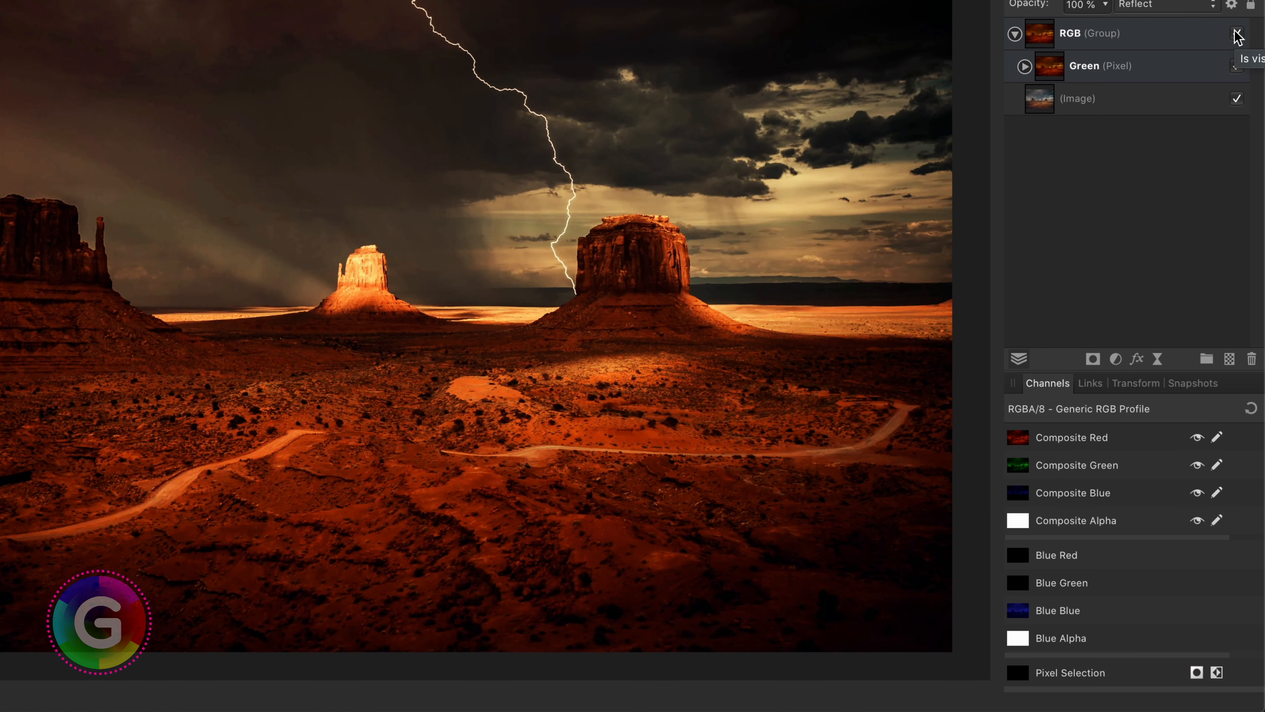
pyautogui.click(1219, 38)
pyautogui.click(1168, 5)
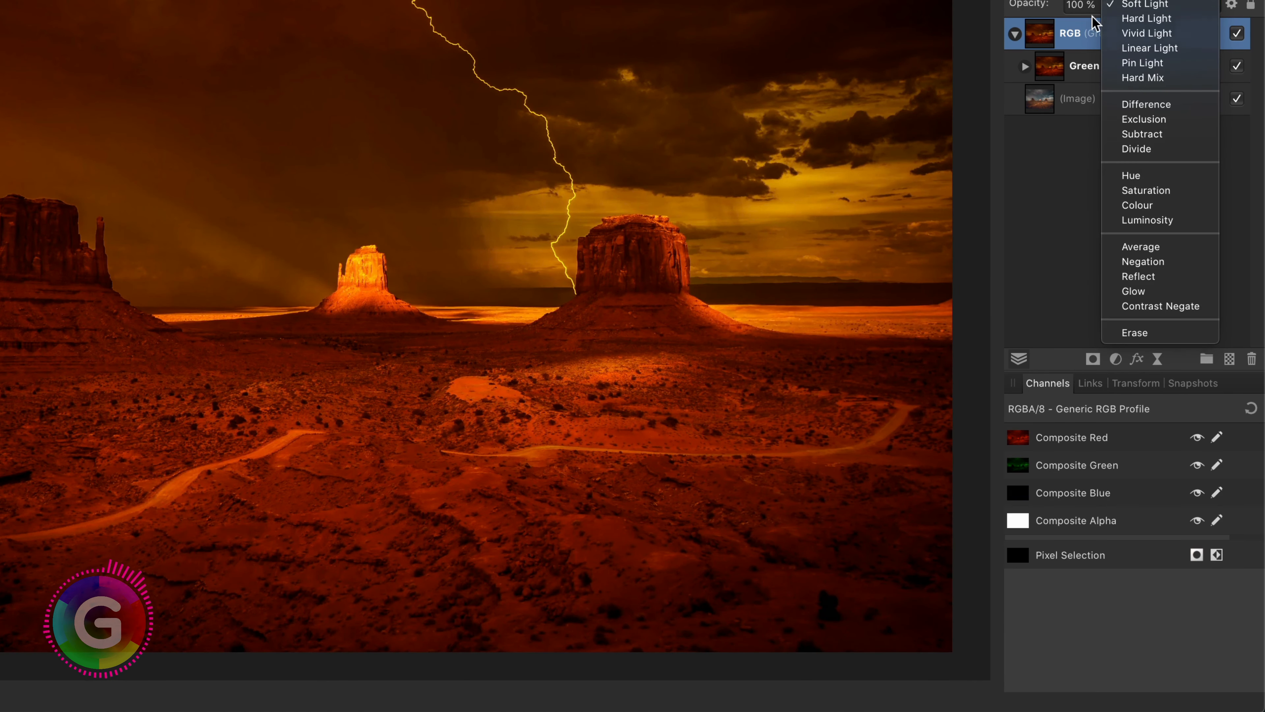
pyautogui.click(1093, 16)
# Expand the Green layer and hide its nested Red and Blue layers to view Green alone.
pyautogui.click(1025, 66)
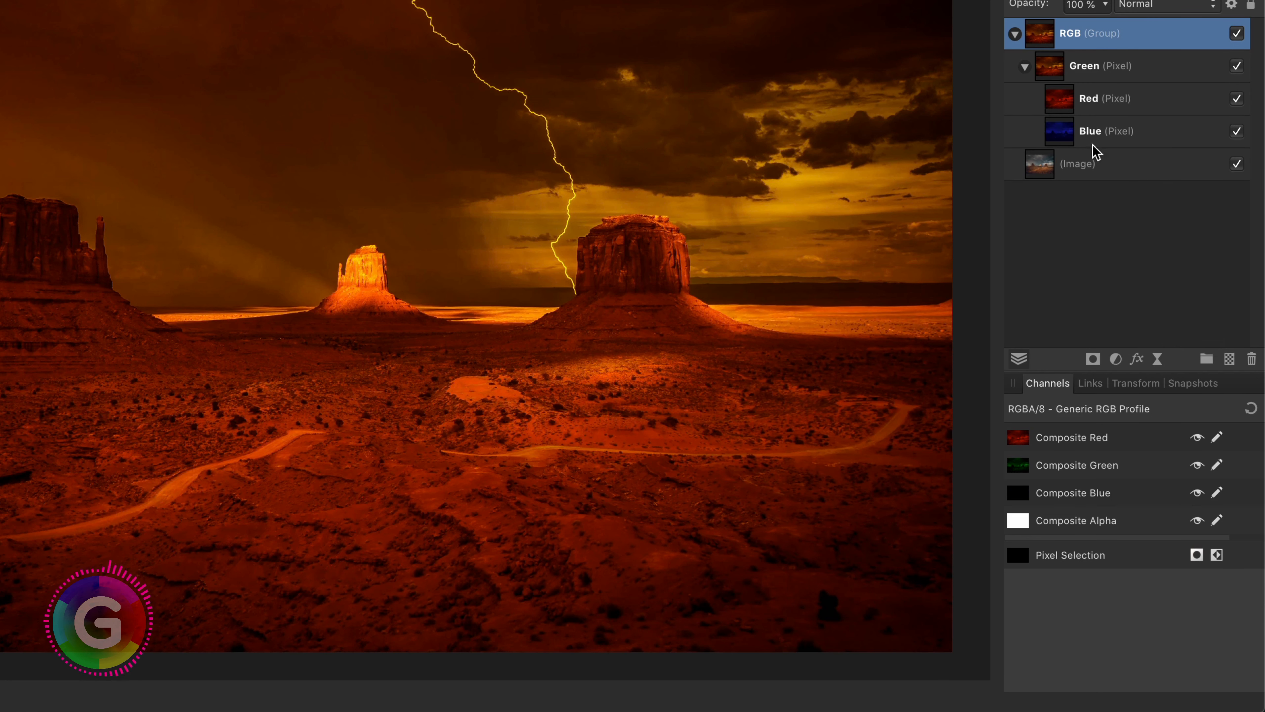
pyautogui.click(1237, 131)
pyautogui.click(1237, 98)
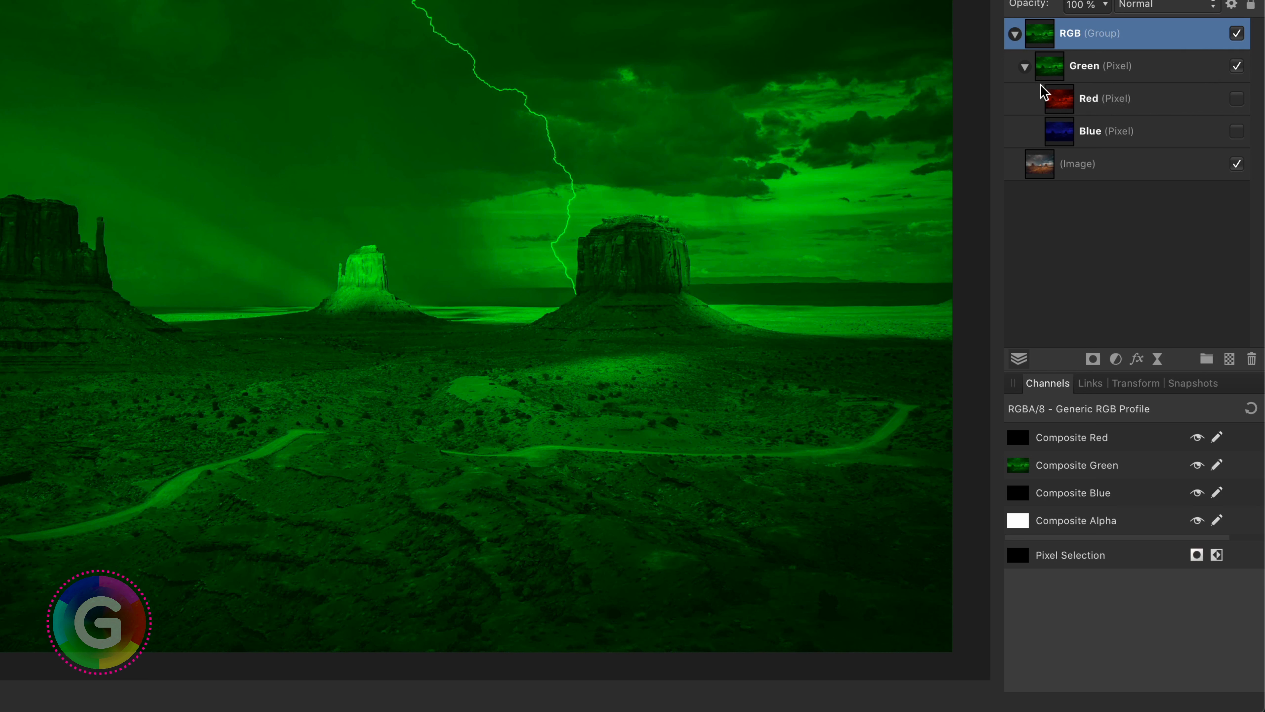
# Show the nested Blue layer again and review its Reflect blend mode, leaving it selected.
pyautogui.click(1169, 134)
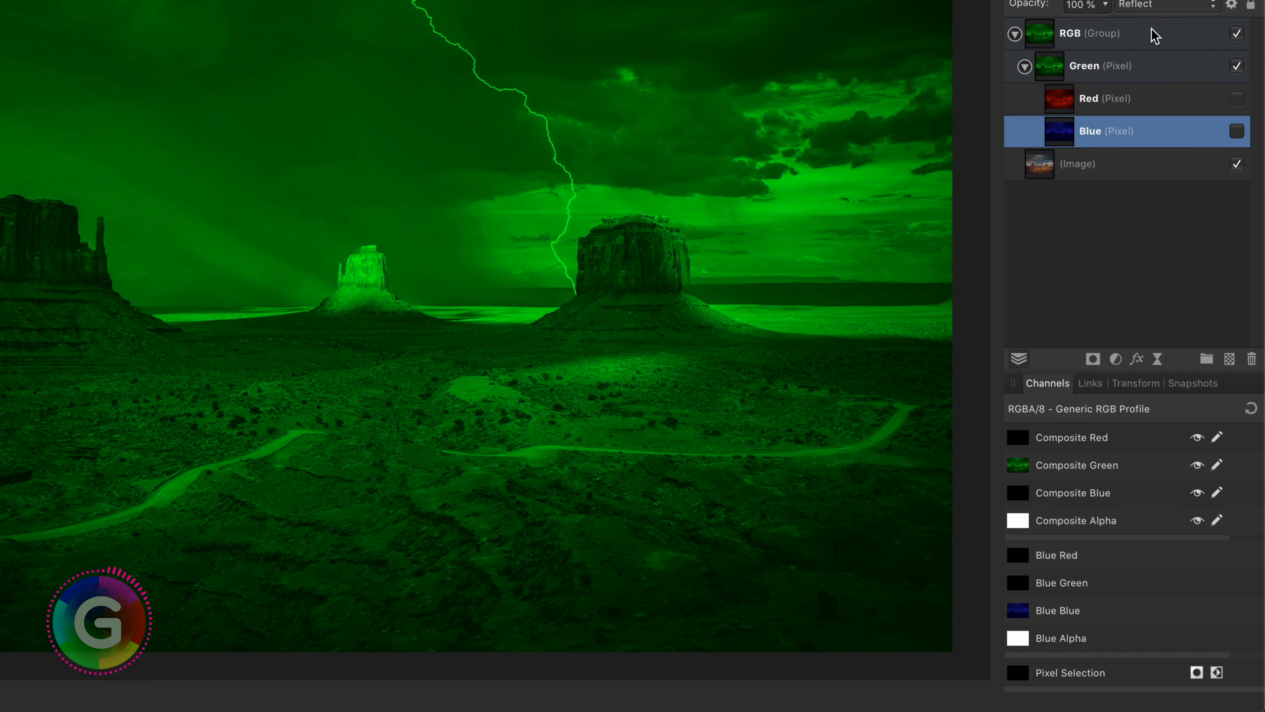
pyautogui.click(1238, 133)
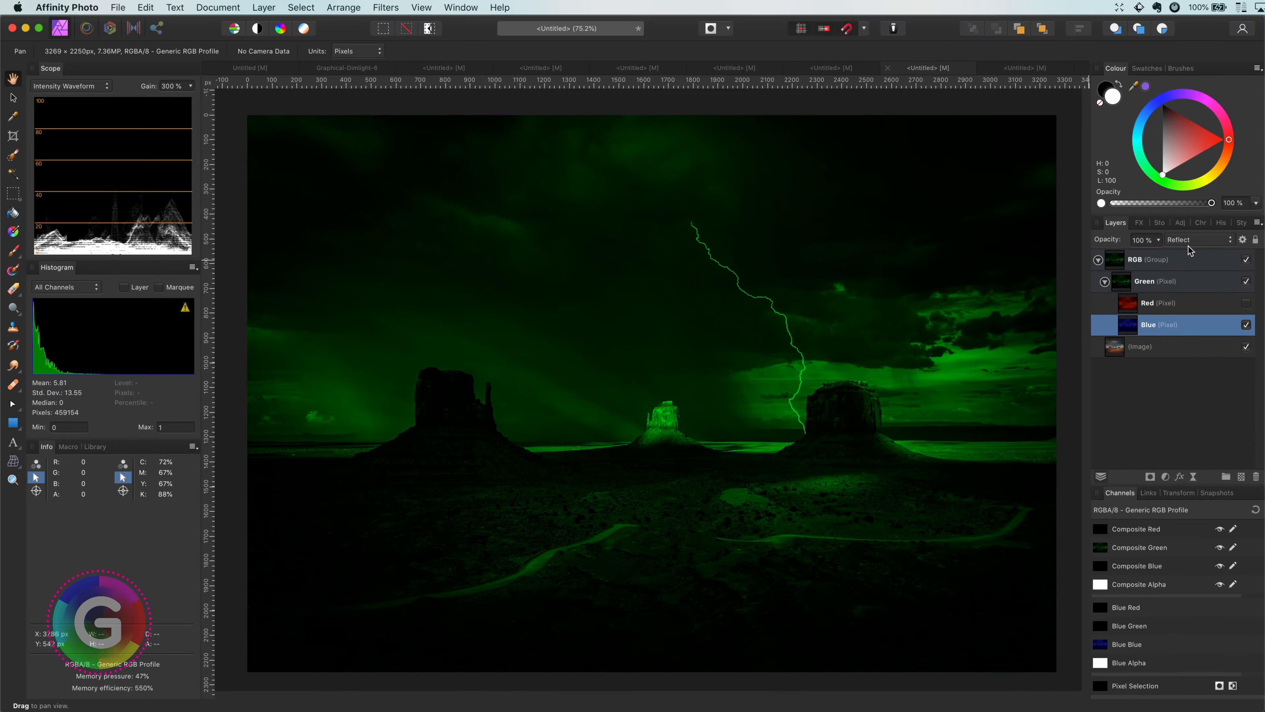
pyautogui.click(1156, 5)
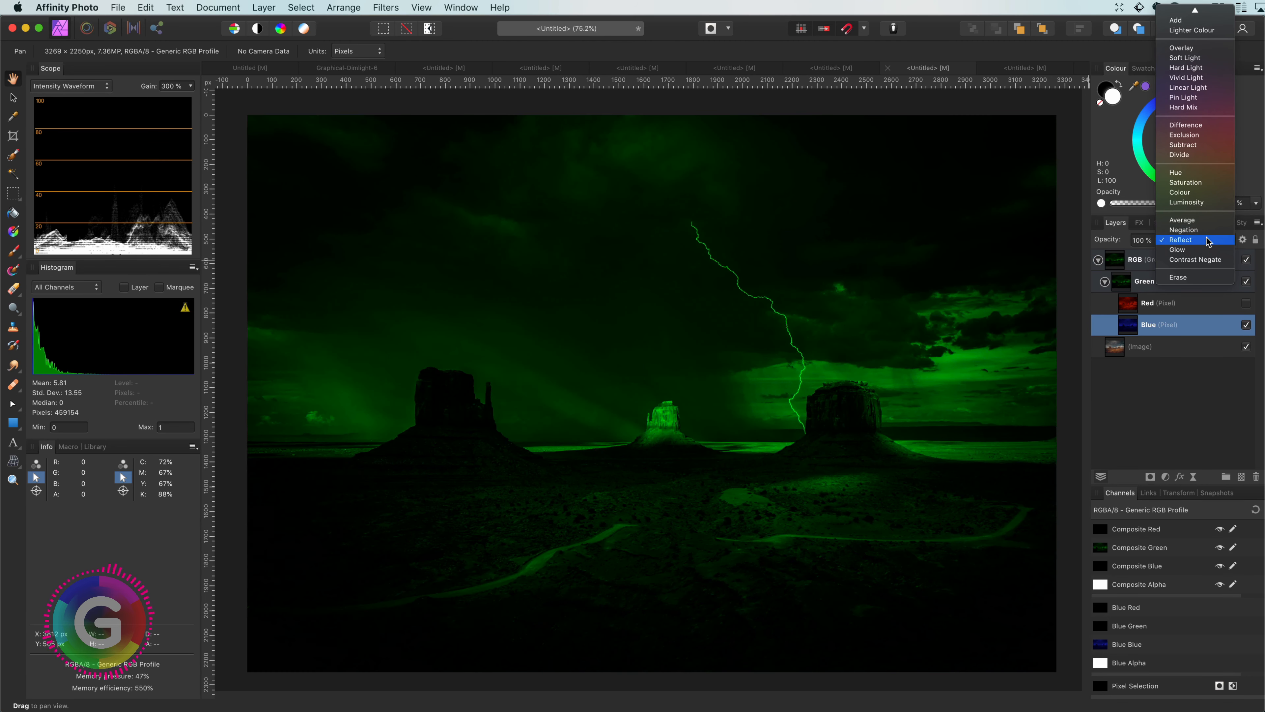
pyautogui.click(1206, 241)
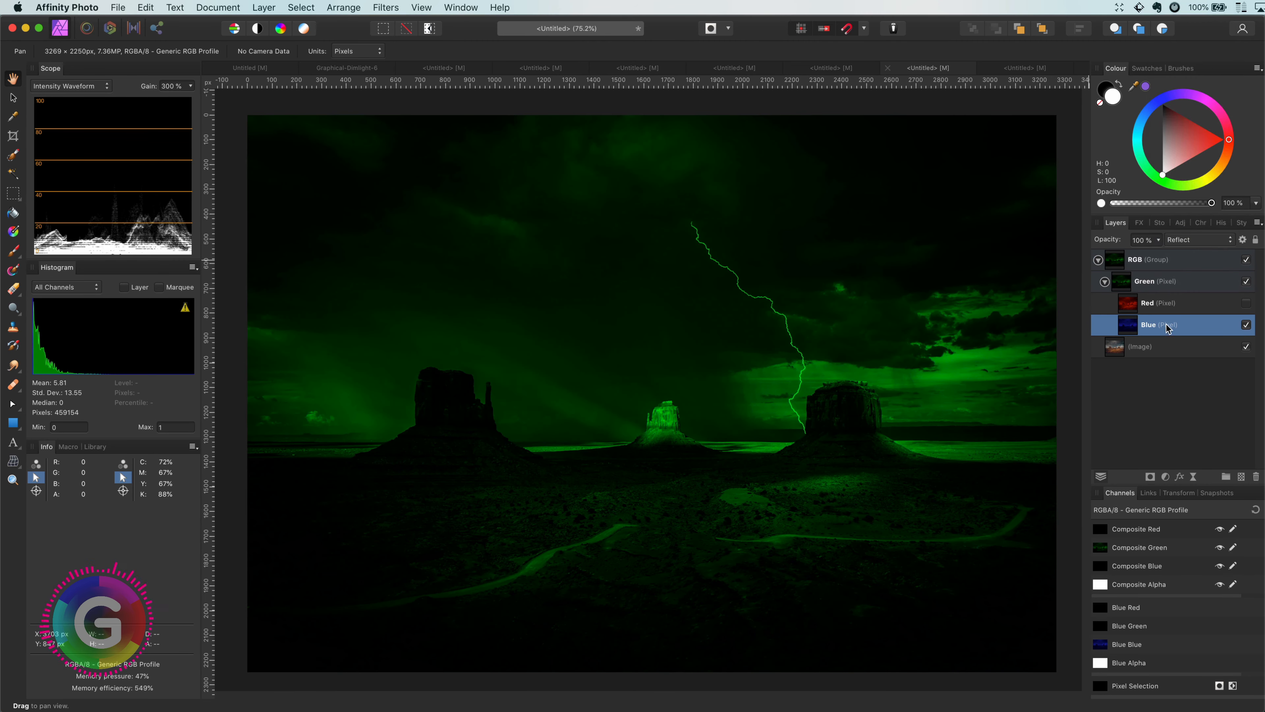
# Show the nested Red layer again and toggle its visibility to examine the effect of its Difference blend mode.
pyautogui.click(1171, 305)
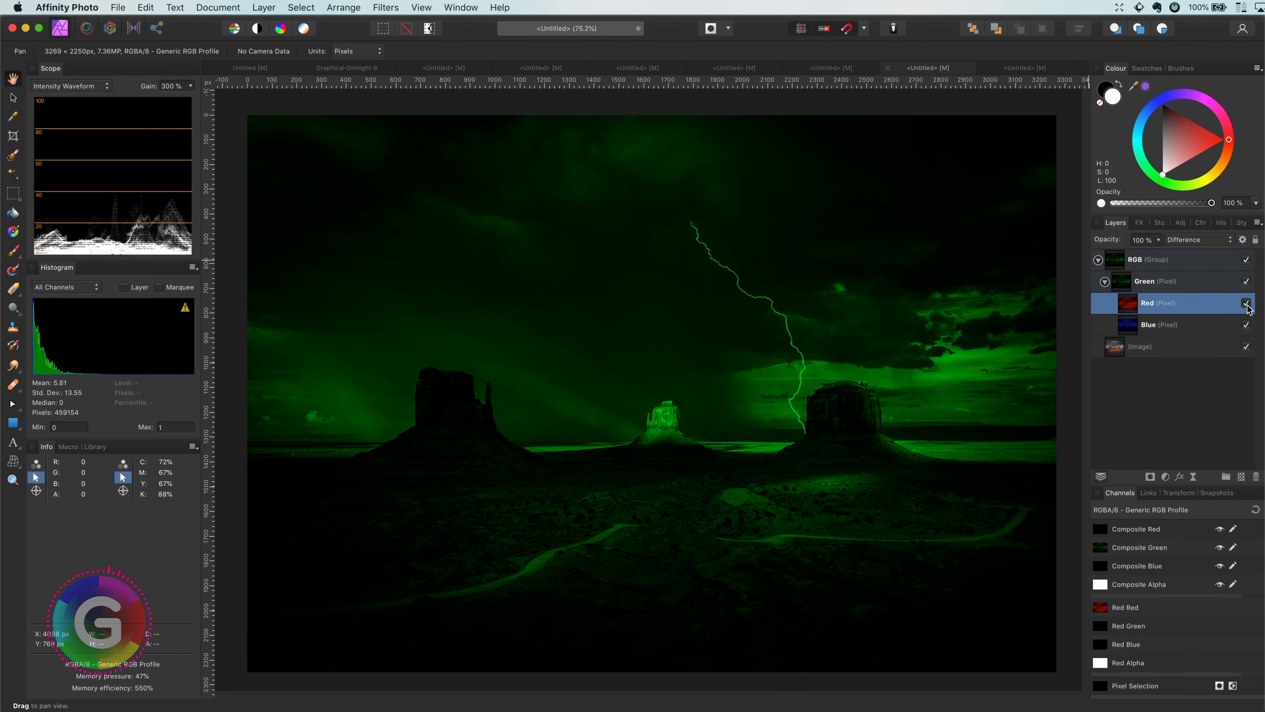
pyautogui.click(1246, 303)
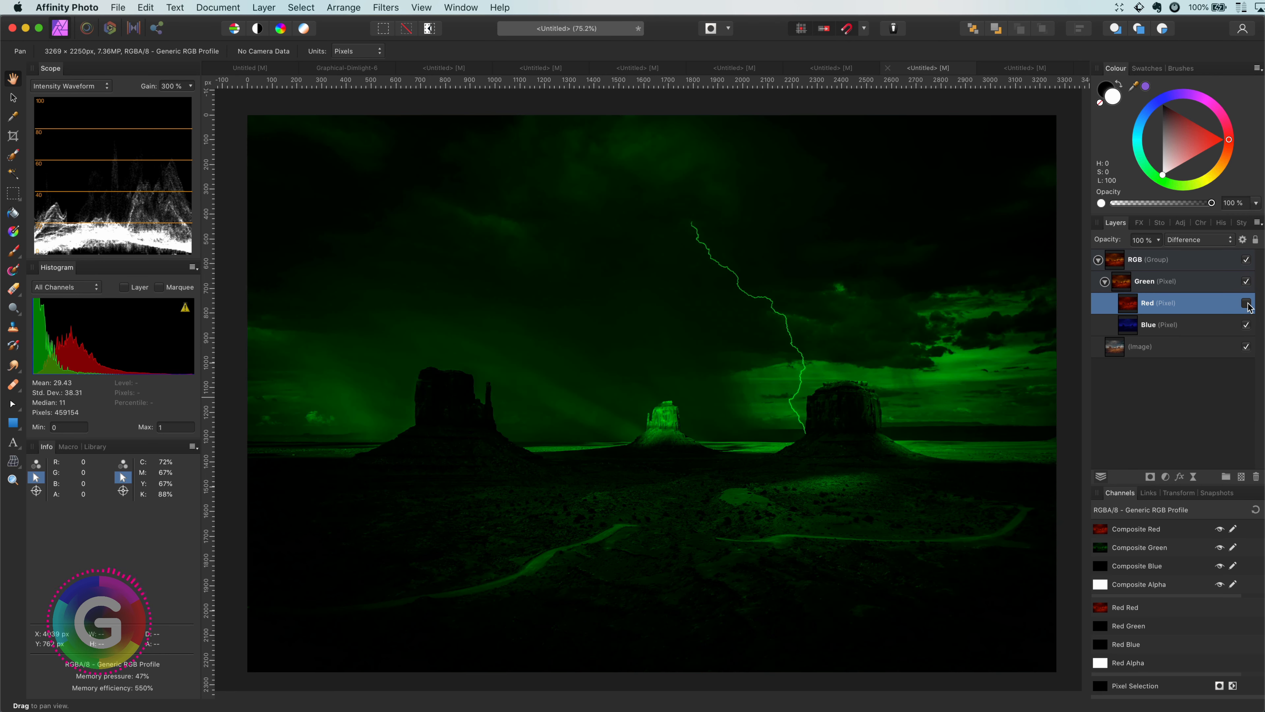
pyautogui.click(1246, 304)
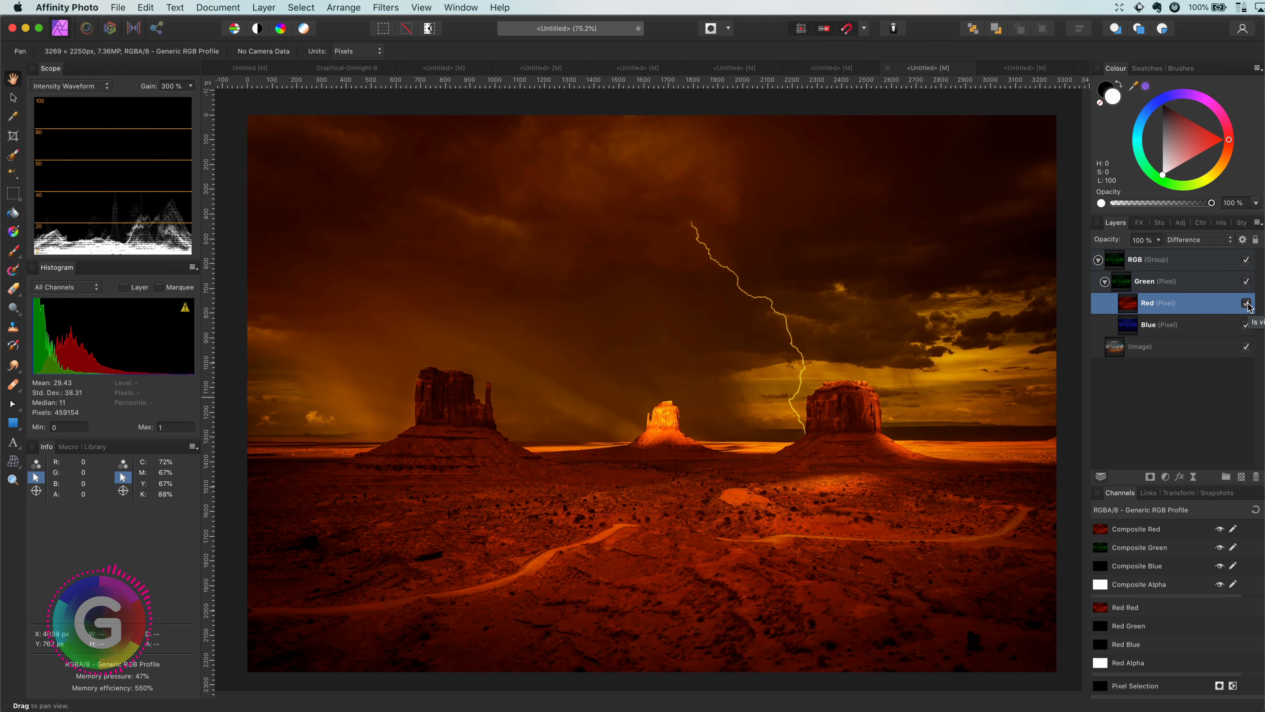
pyautogui.click(1247, 304)
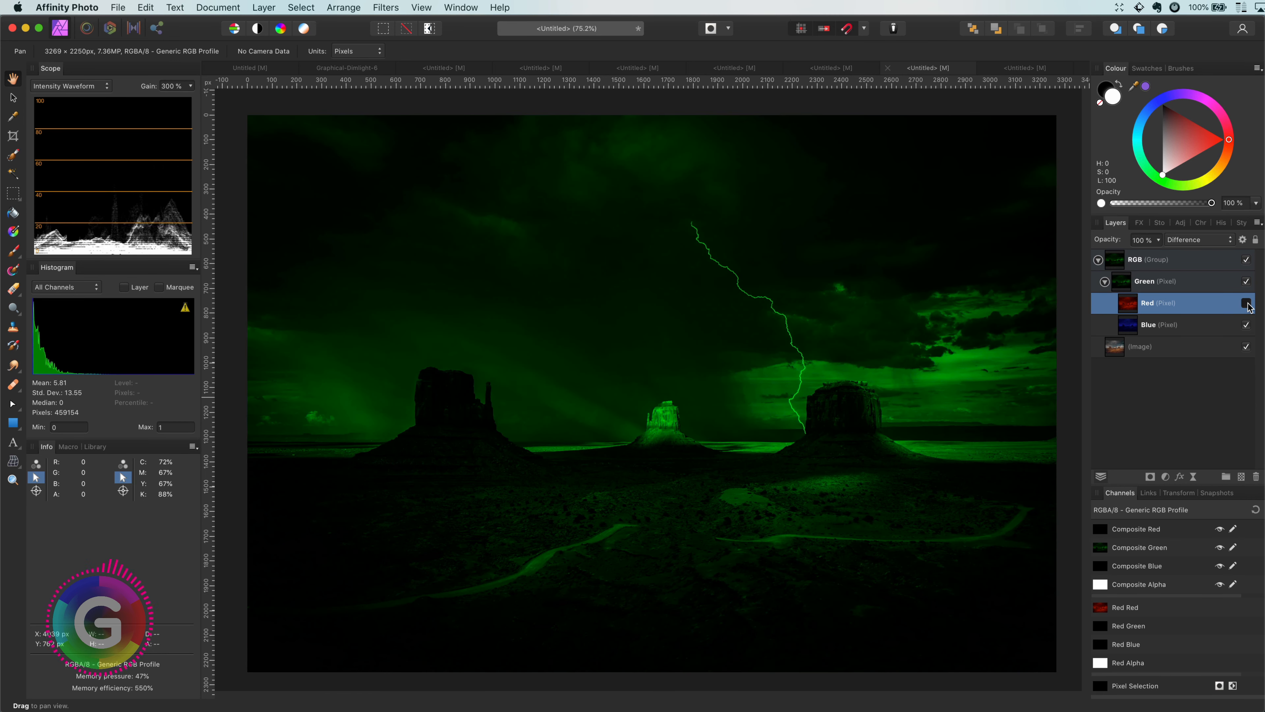
pyautogui.click(1247, 303)
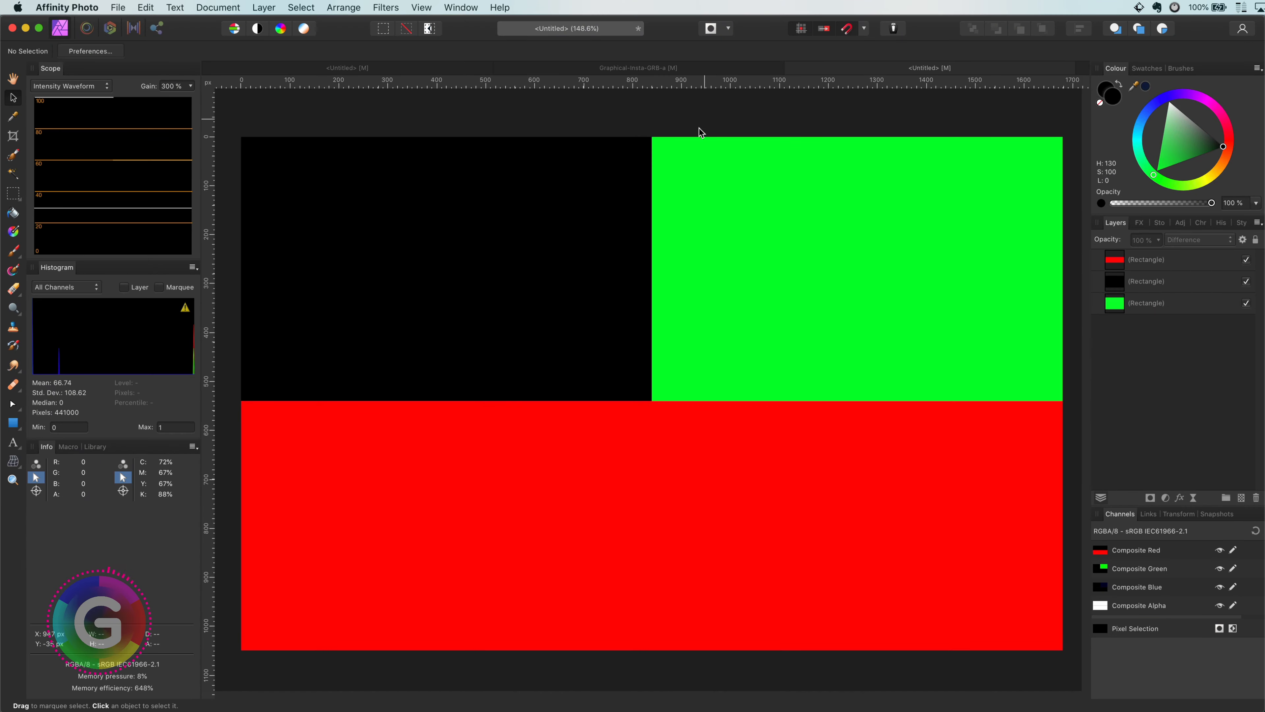
# In the coloured-rectangles document, extend the red Difference rectangle upward over the black and green rectangles.
pyautogui.click(670, 448)
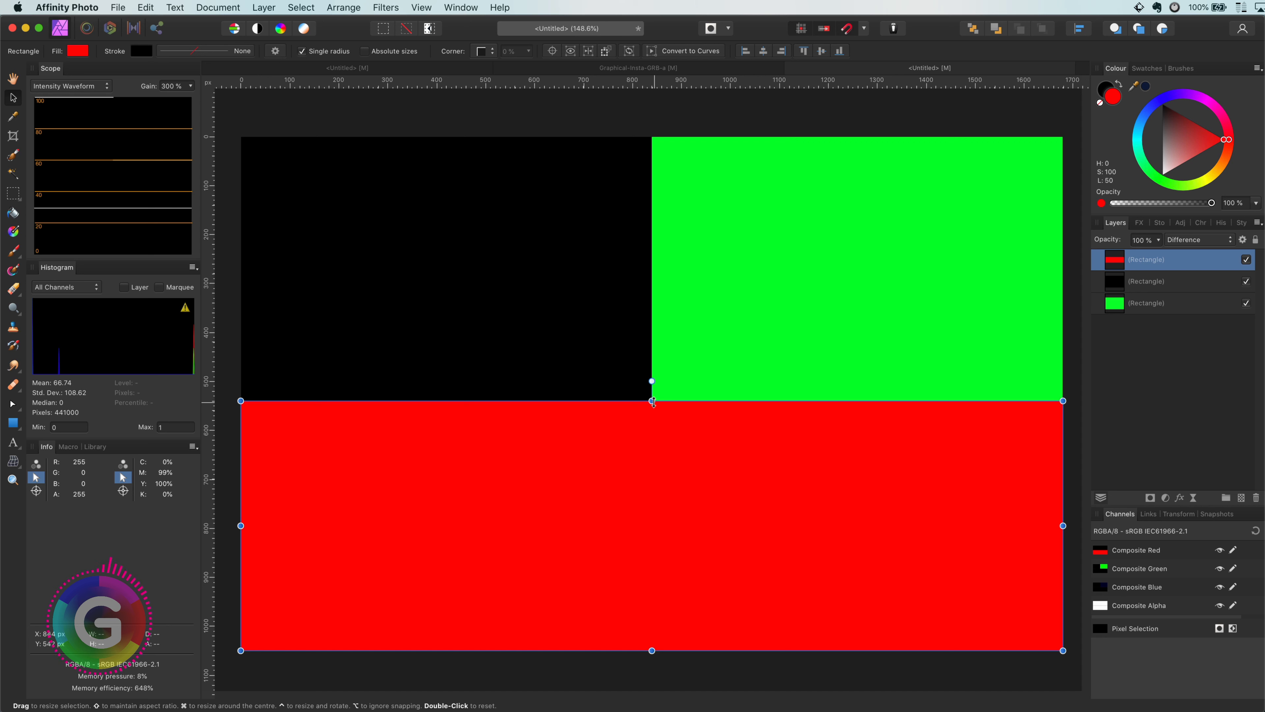
pyautogui.moveTo(653, 402); pyautogui.dragTo(646, 161)
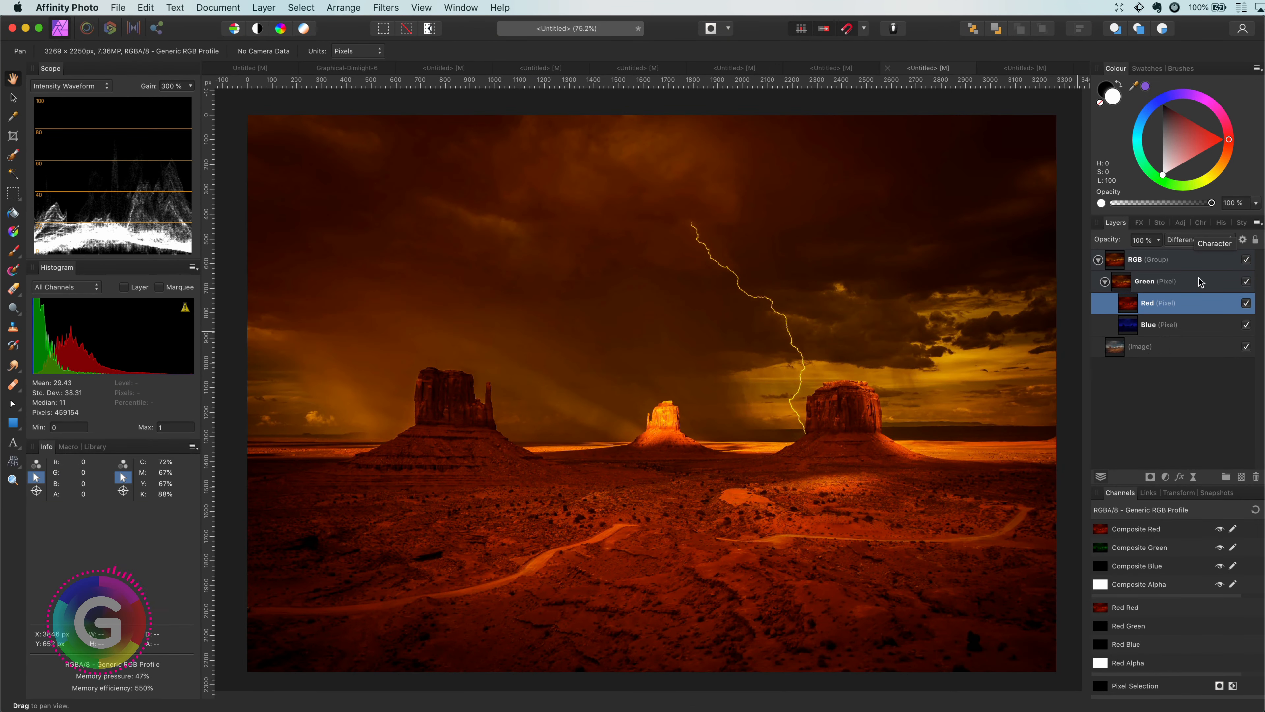
# In the desert landscape document, set the RGB group's blend mode back to Soft Light.
pyautogui.click(1181, 262)
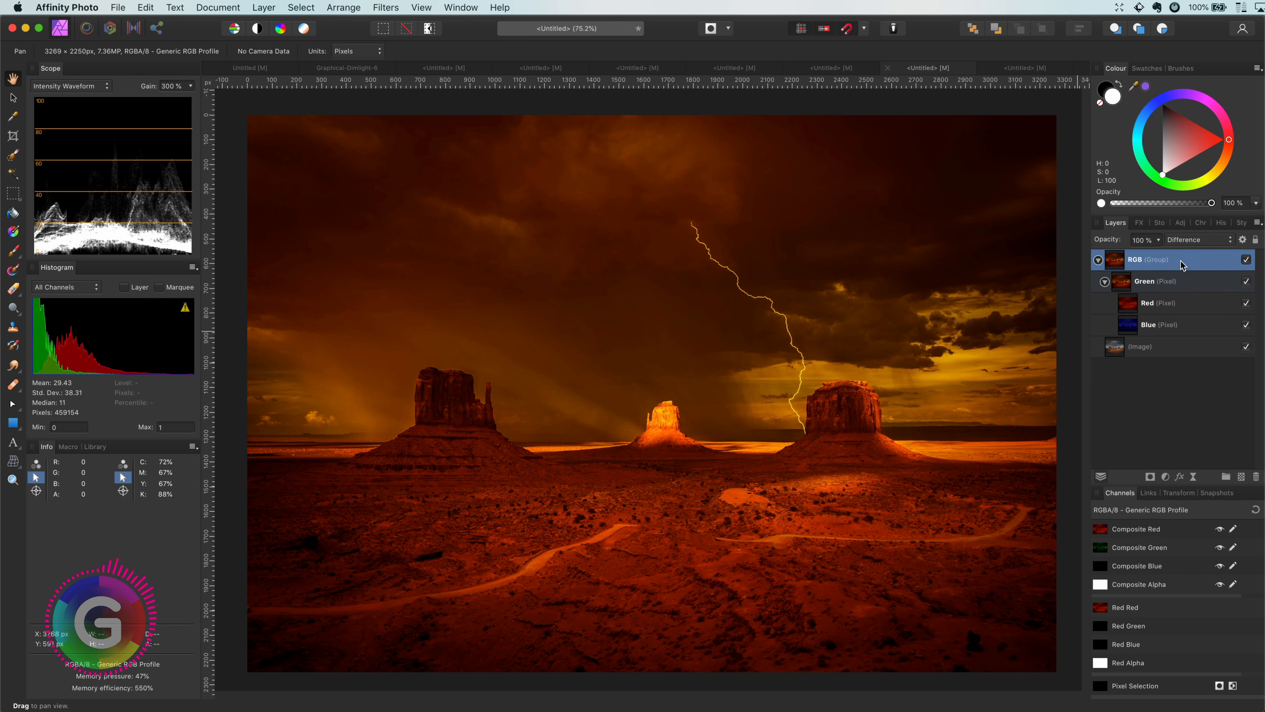
pyautogui.click(1190, 242)
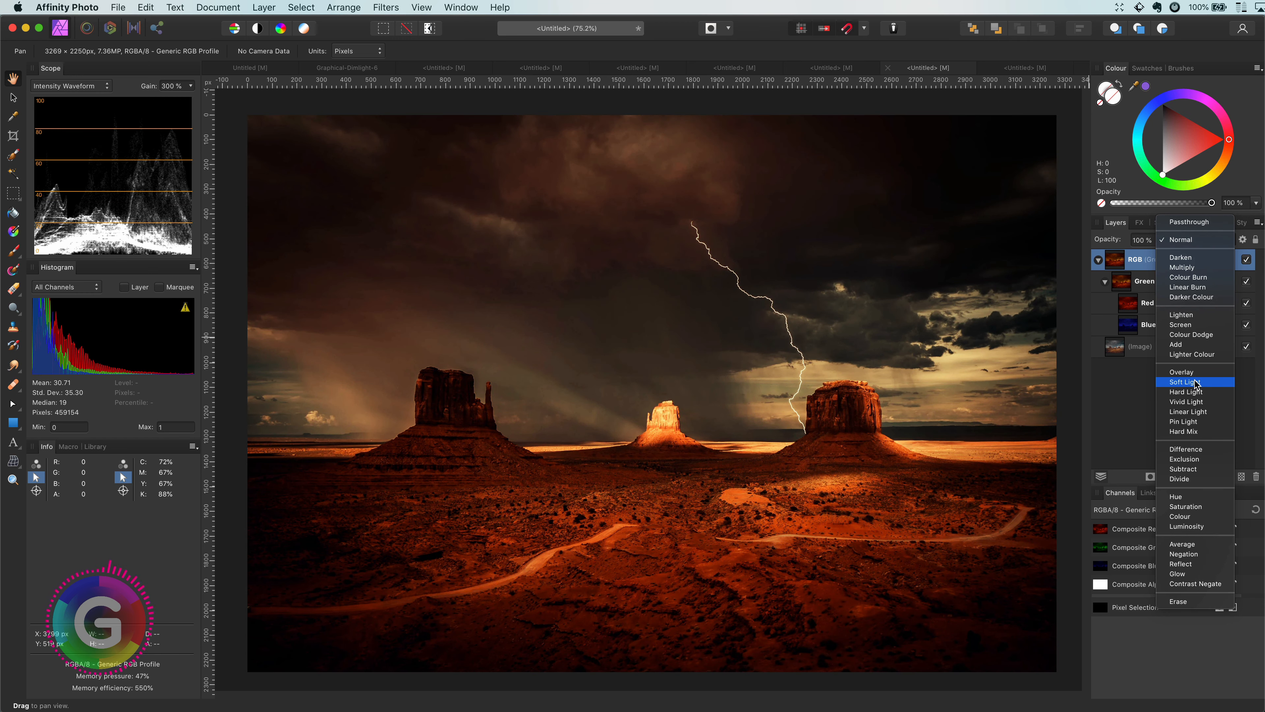
pyautogui.click(1196, 383)
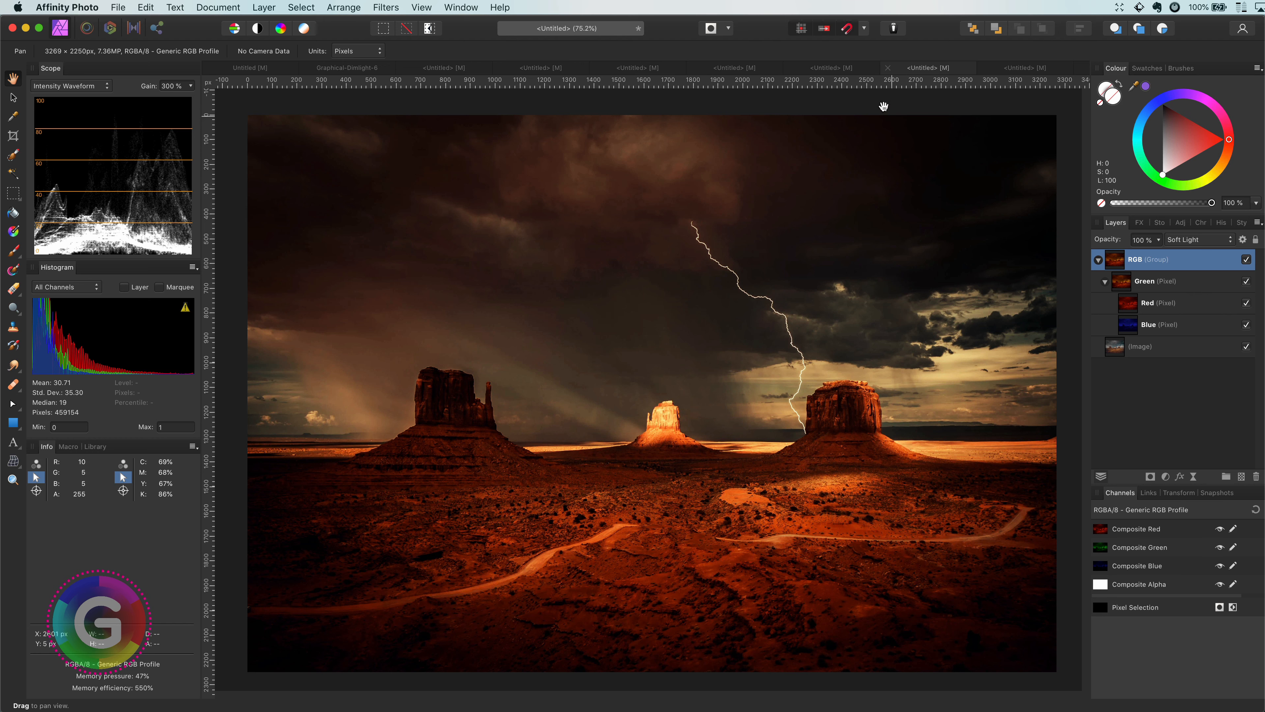
# Switch to the night bridge skyline document and duplicate its image layer.
pyautogui.click(887, 67)
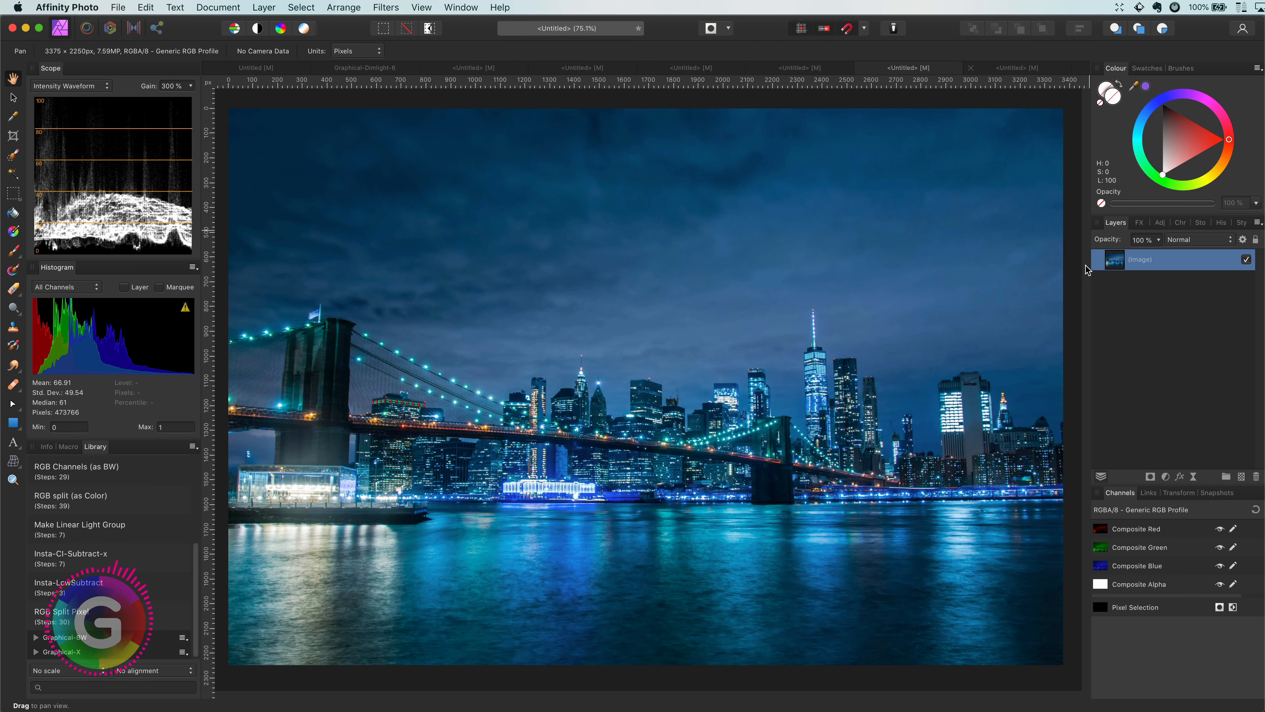
pyautogui.rightClick(1118, 264)
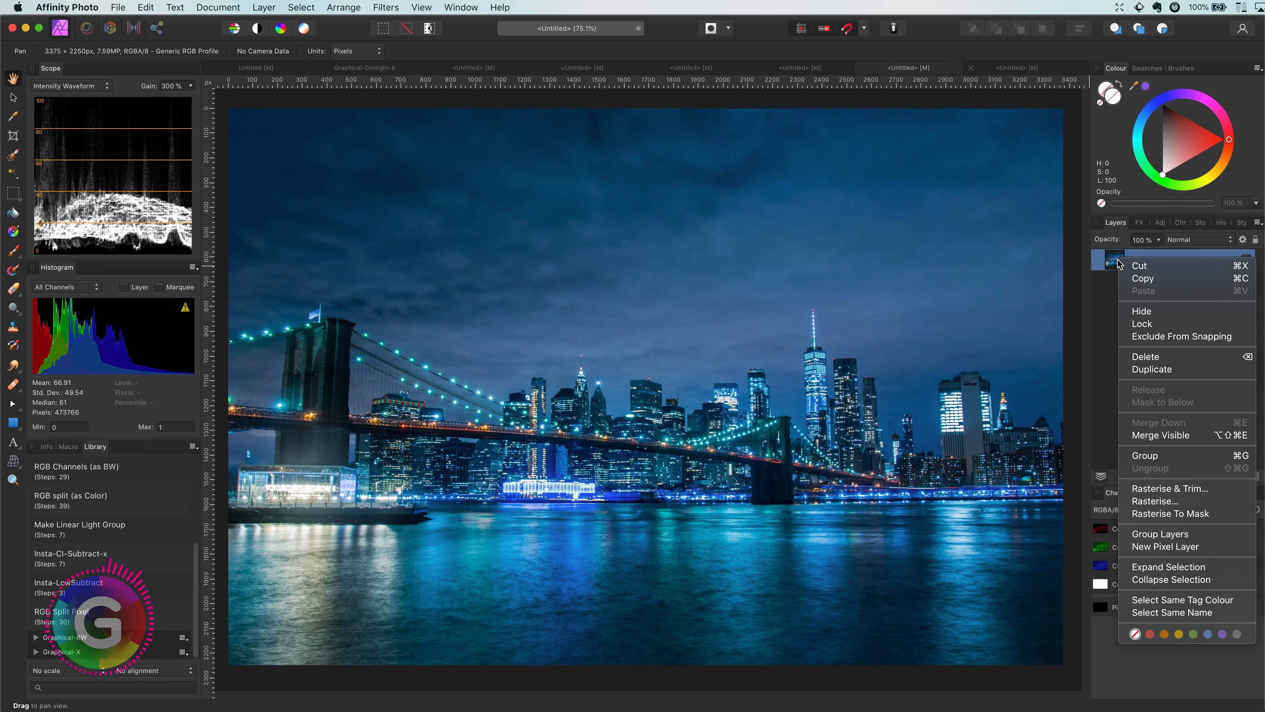
pyautogui.click(1155, 371)
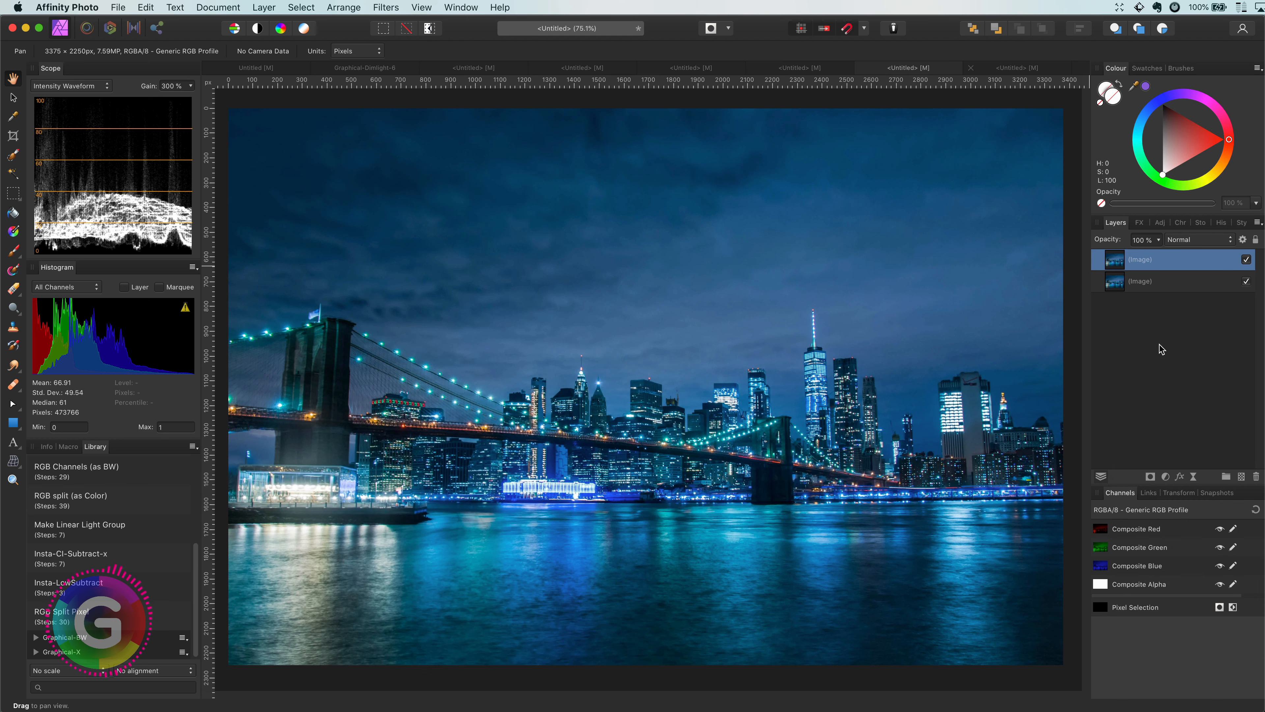
# Run the RGB Split Pixel macro and nest the resulting Red and Blue layers inside Green, with Red above Blue.
pyautogui.click(52, 612)
pyautogui.click(1099, 260)
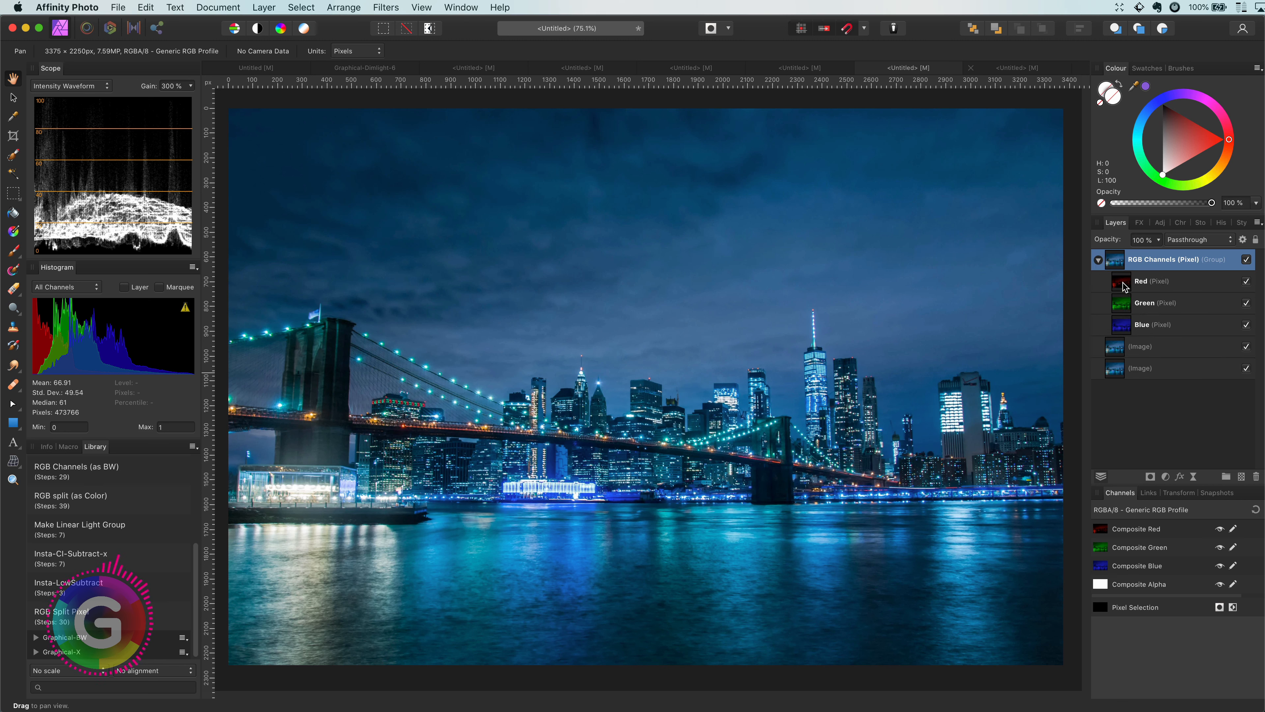
pyautogui.moveTo(1125, 286); pyautogui.dragTo(1141, 323)
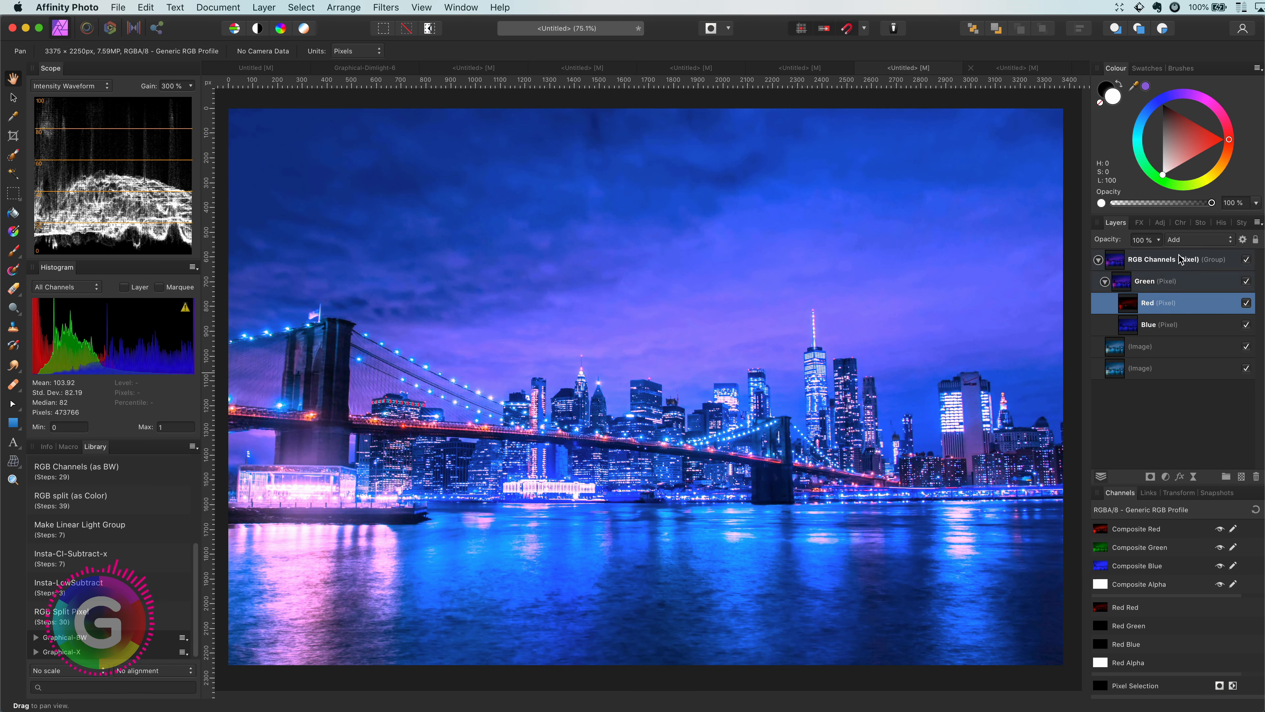
# Set the nested Red layer's blend mode to Difference and the nested Blue layer's blend mode to Reflect.
pyautogui.click(1182, 240)
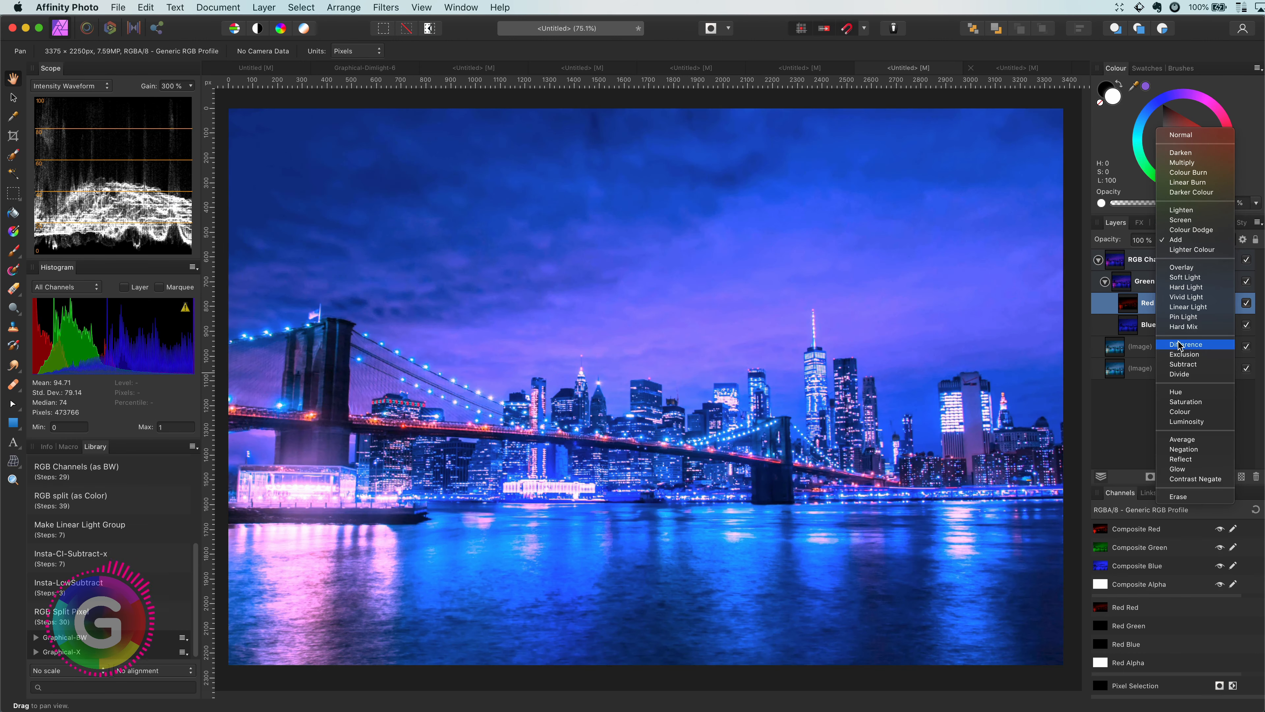
pyautogui.click(1178, 344)
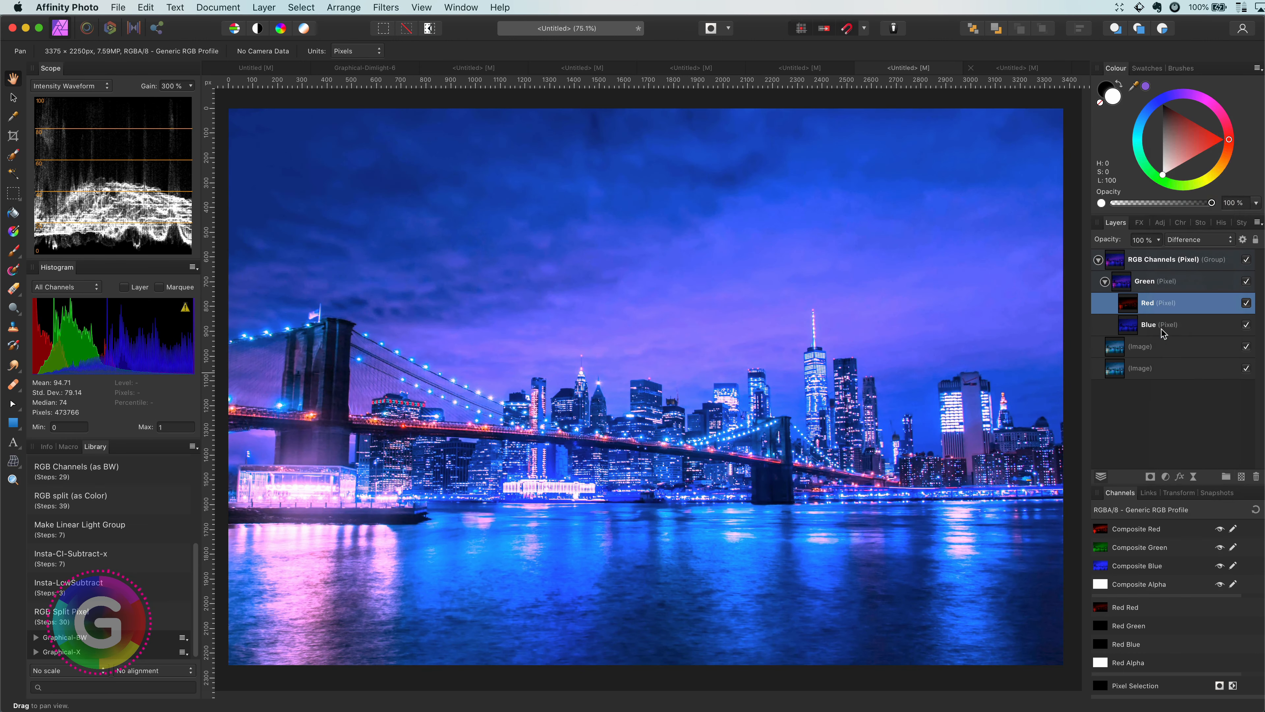
pyautogui.click(1161, 326)
pyautogui.click(1196, 240)
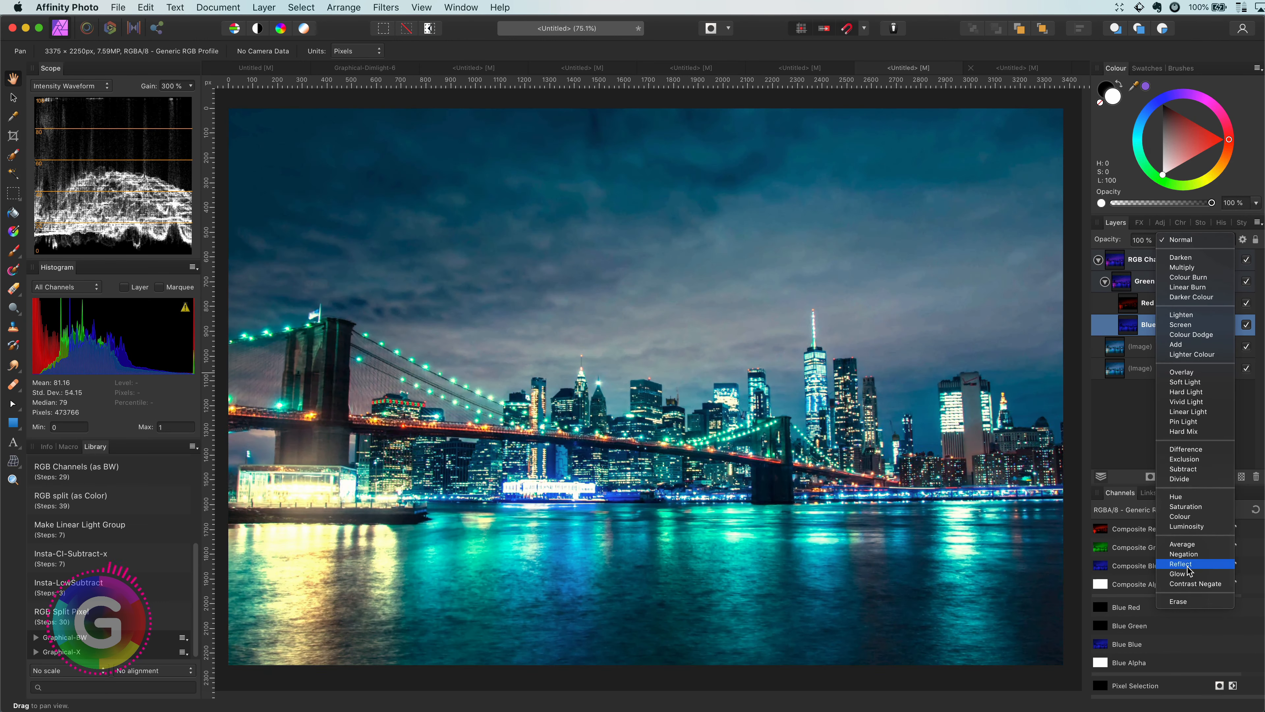
pyautogui.click(1180, 564)
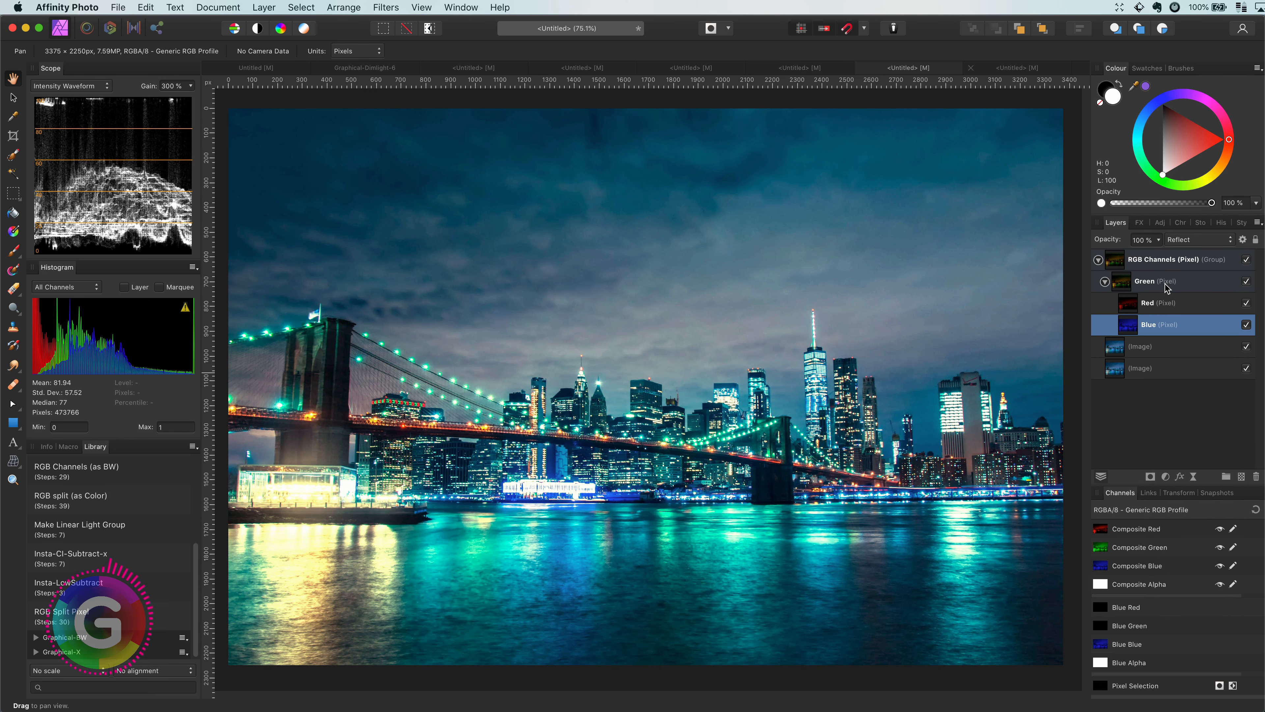
# Try Soft Light as the blend mode of the RGB Channels (Pixel) group.
pyautogui.click(1167, 261)
pyautogui.click(1197, 242)
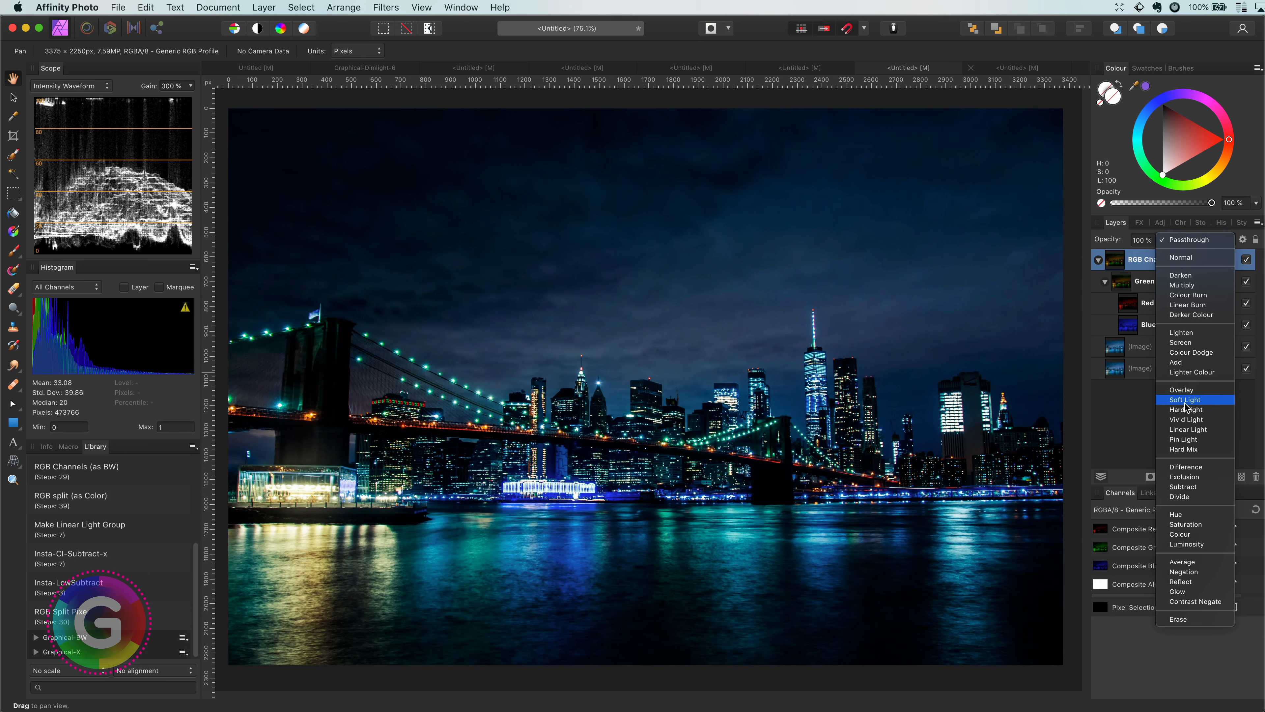
pyautogui.click(1186, 403)
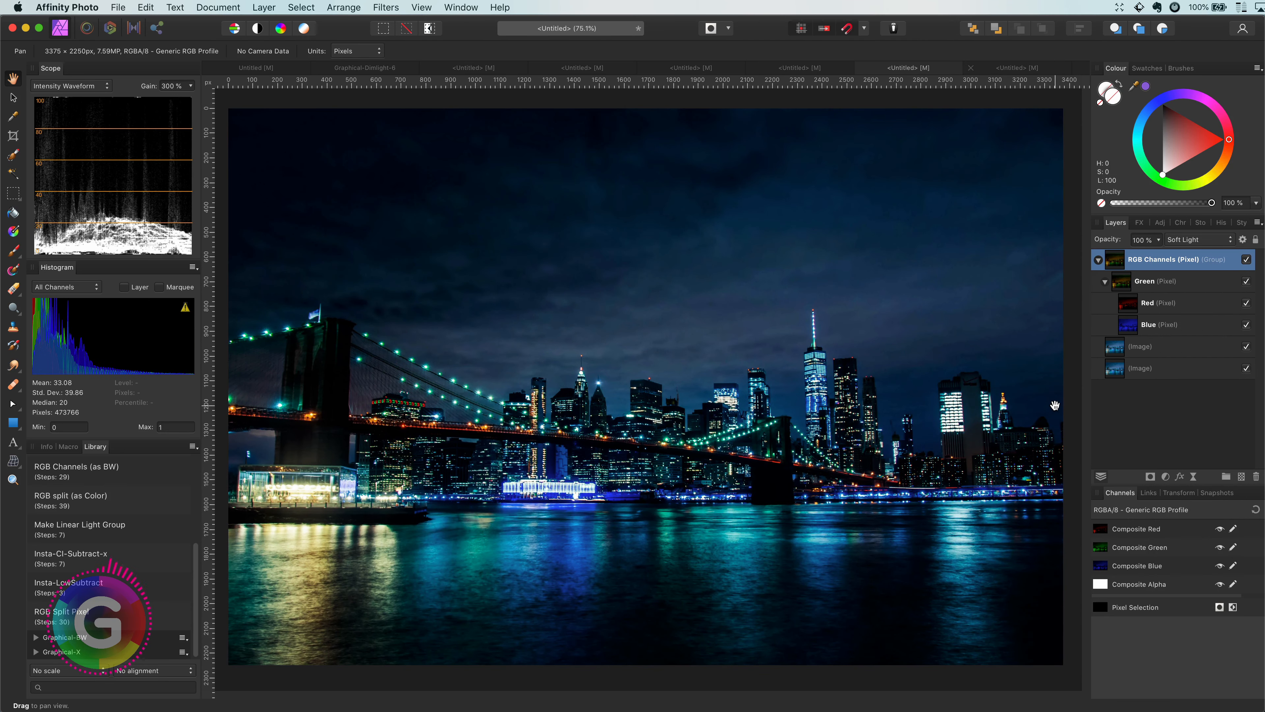
# Set the RGB Channels (Pixel) group's blend mode to Colour and its opacity to 64%.
pyautogui.click(1192, 241)
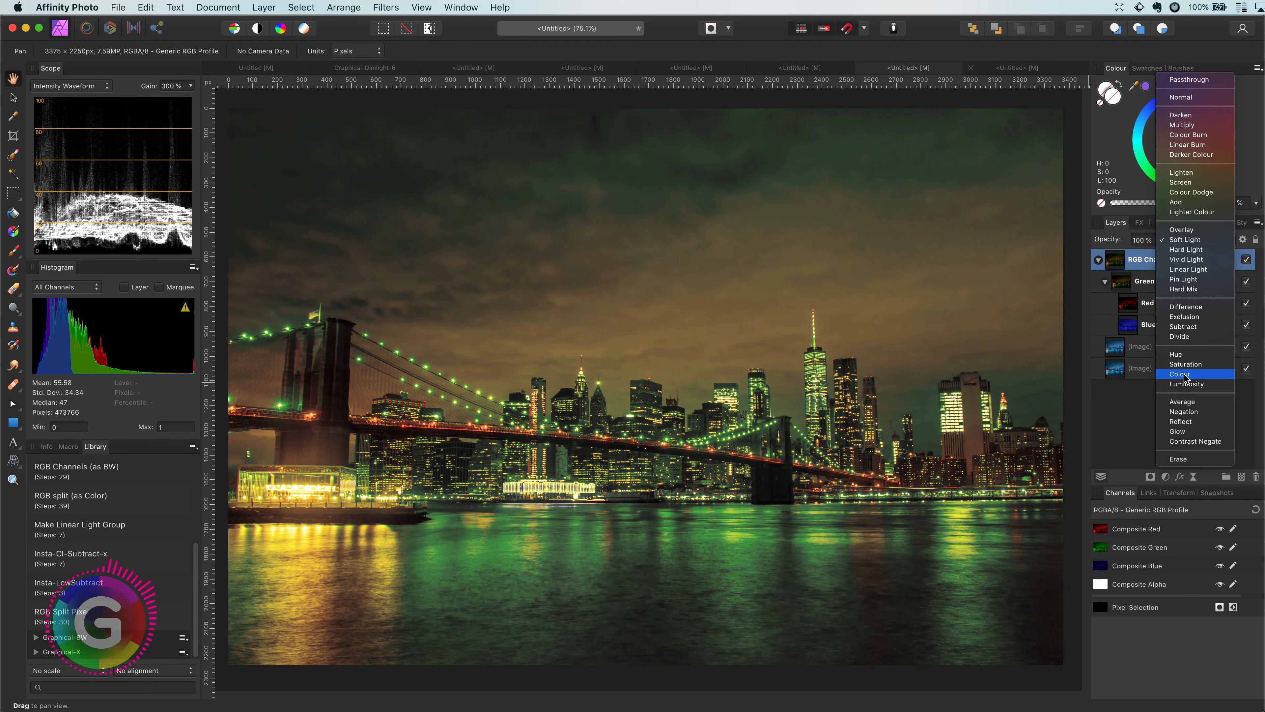
pyautogui.click(1183, 375)
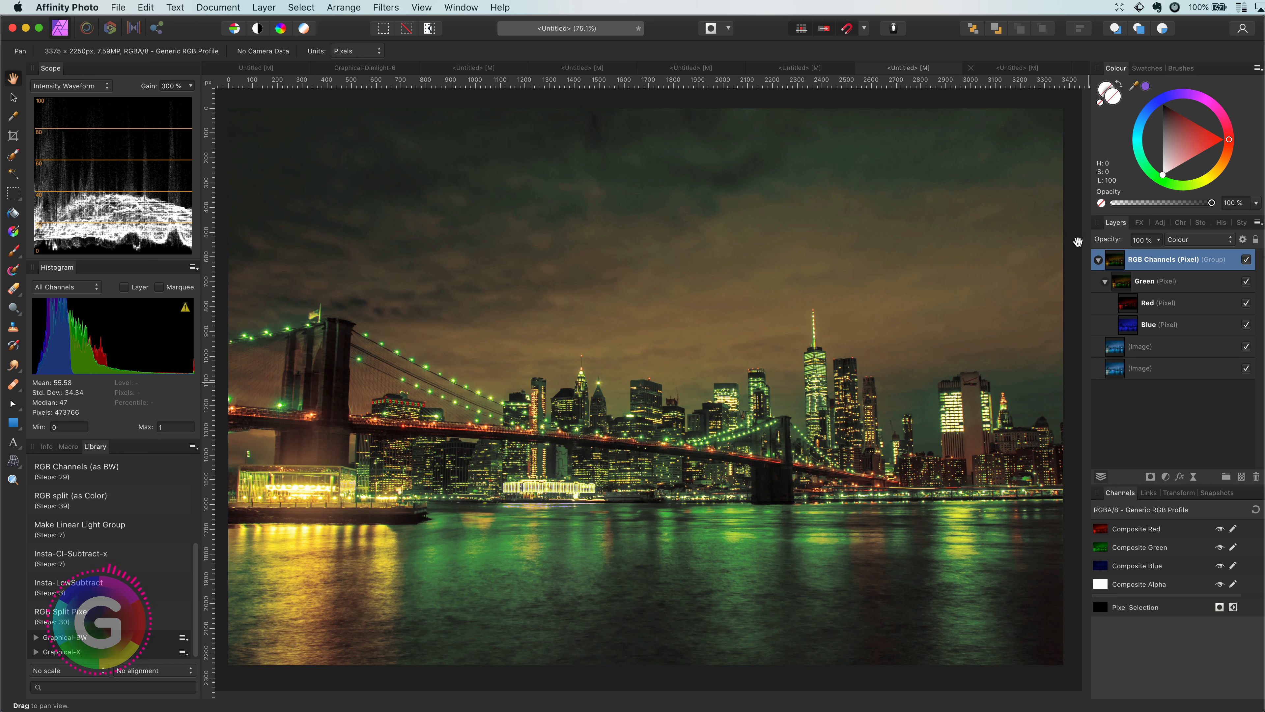
pyautogui.moveTo(1114, 243)
pyautogui.mouseDown()
pyautogui.moveTo(1088, 243)
pyautogui.moveTo(1130, 243)
pyautogui.mouseUp()
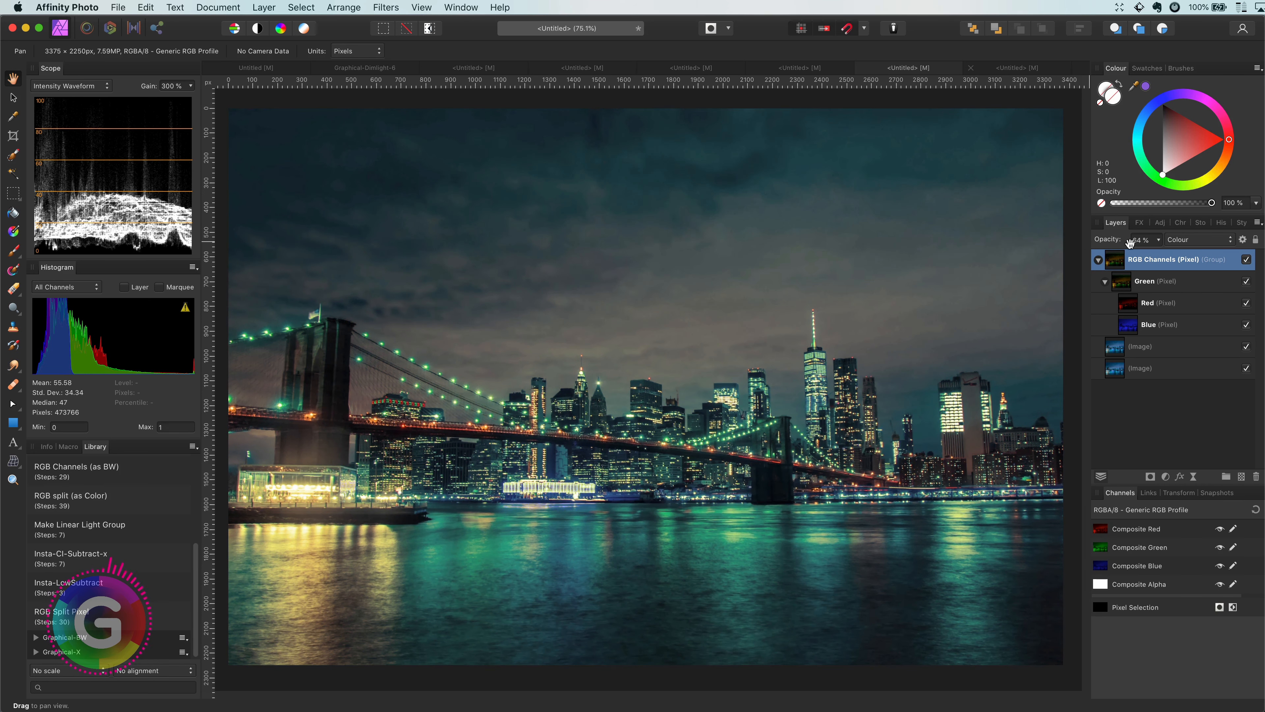
# Toggle the RGB Channels (Pixel) group's visibility to compare the skyline before and after the effect.
pyautogui.click(1247, 260)
pyautogui.click(1247, 259)
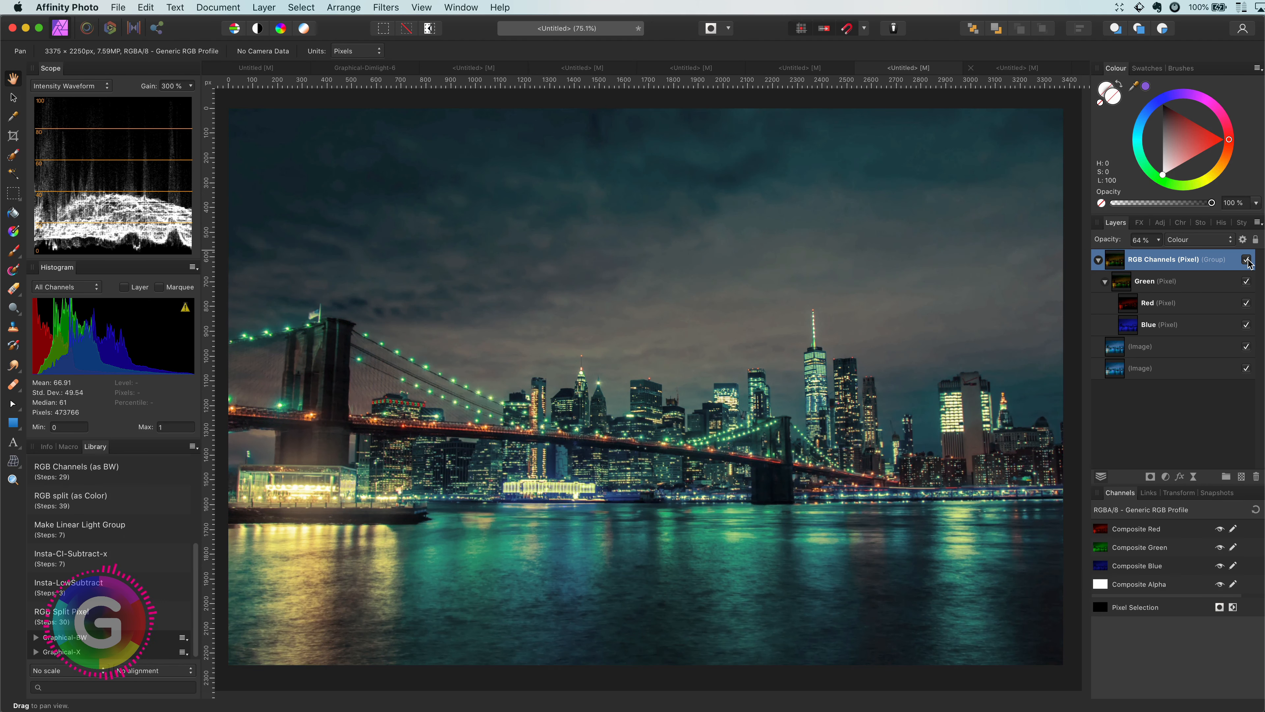
pyautogui.click(1249, 263)
pyautogui.click(1248, 263)
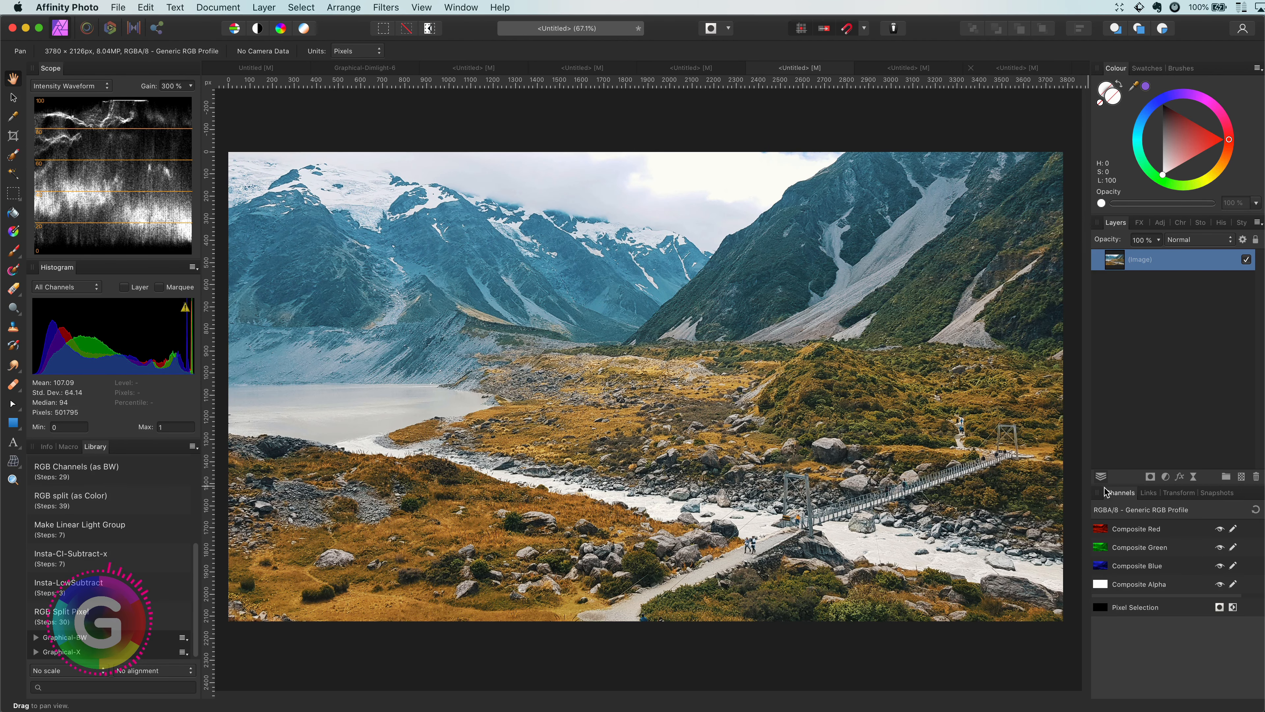
# Nest the Green and Blue layers inside the Red layer of the mountain photo's RGB Channels (Pixel) group.
pyautogui.click(1098, 259)
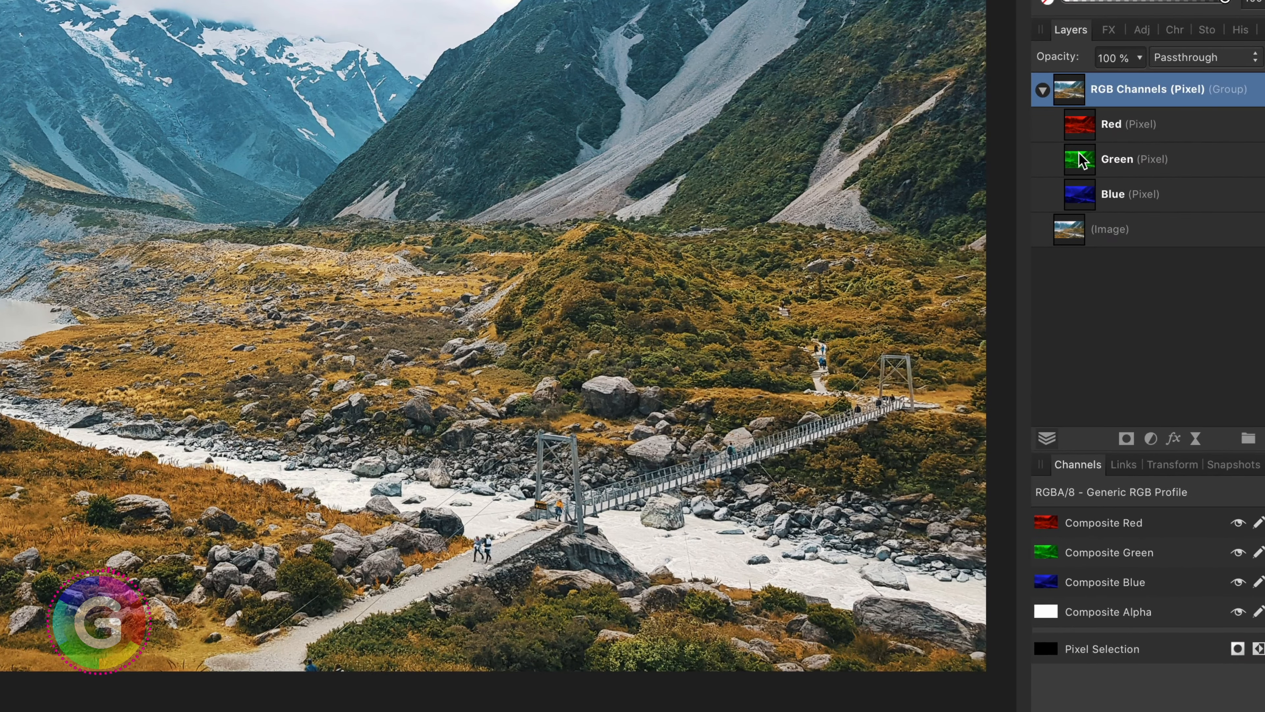
pyautogui.moveTo(1103, 228); pyautogui.dragTo(1146, 180)
pyautogui.click(1053, 124)
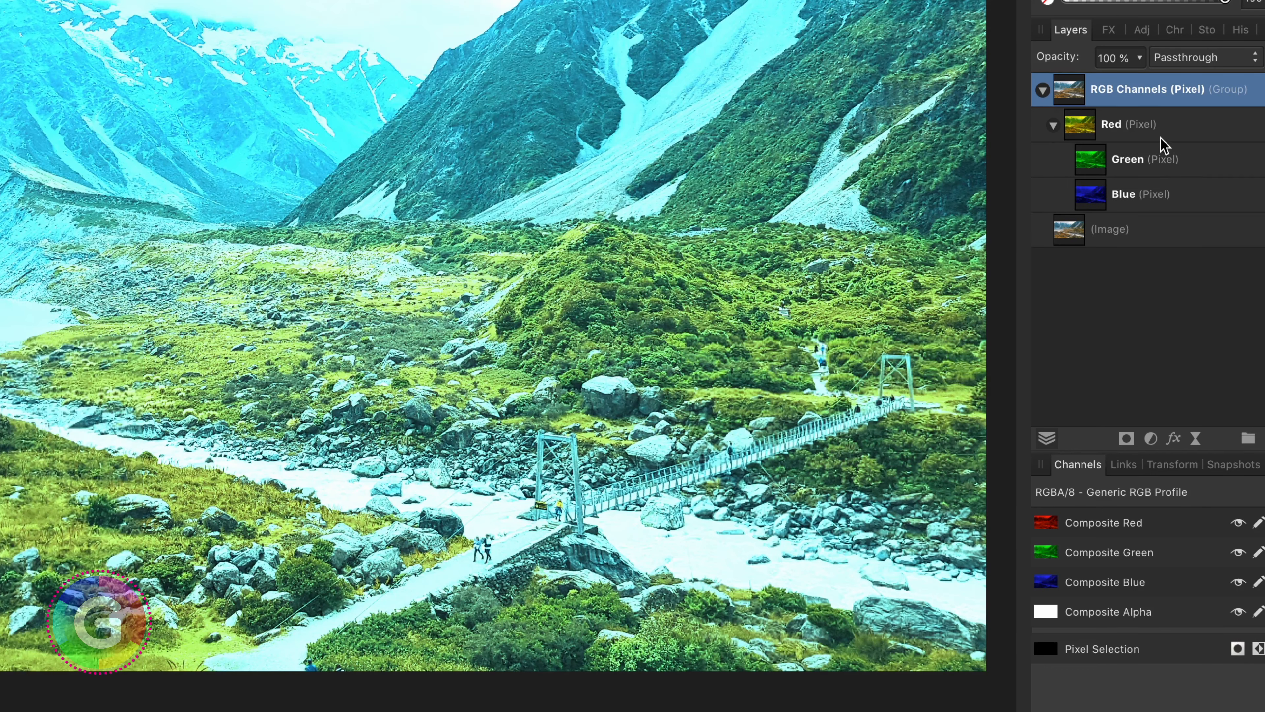
# Choose Add for the nested Green layer's blend mode and Overlay for the nested Blue layer's.
pyautogui.click(1098, 160)
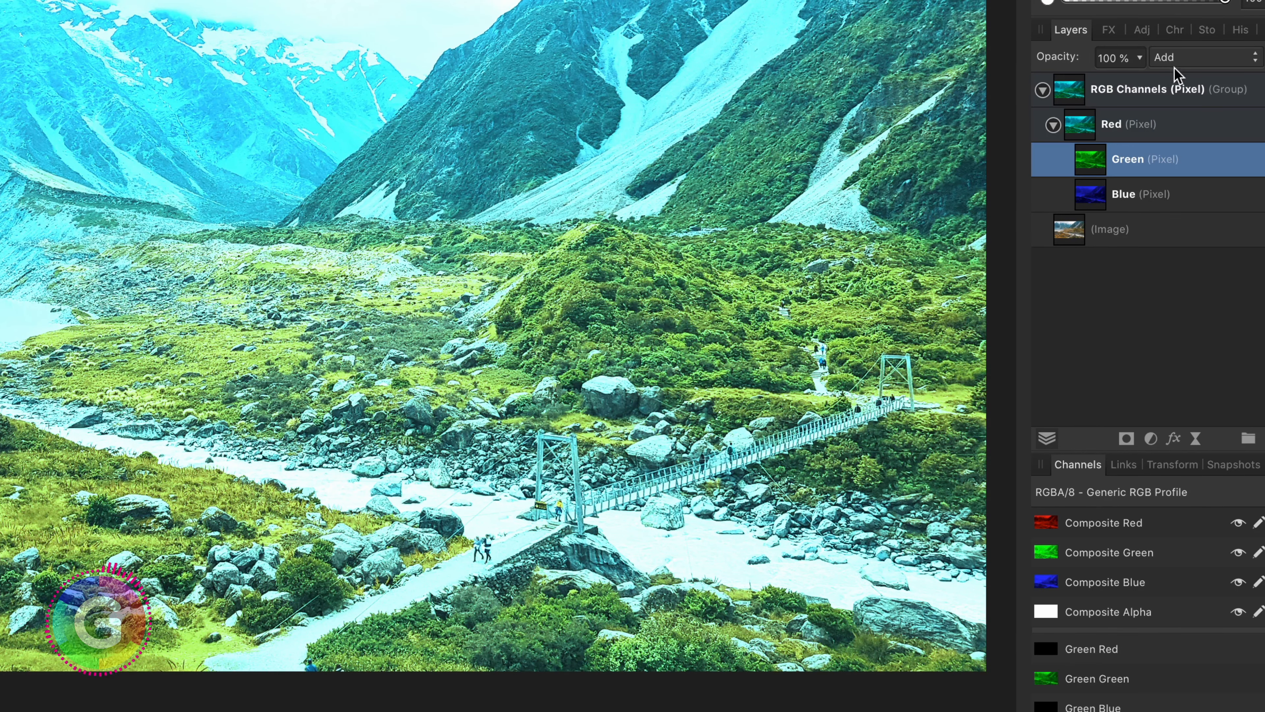
pyautogui.click(1174, 57)
pyautogui.click(1176, 61)
pyautogui.click(1118, 195)
pyautogui.click(1175, 57)
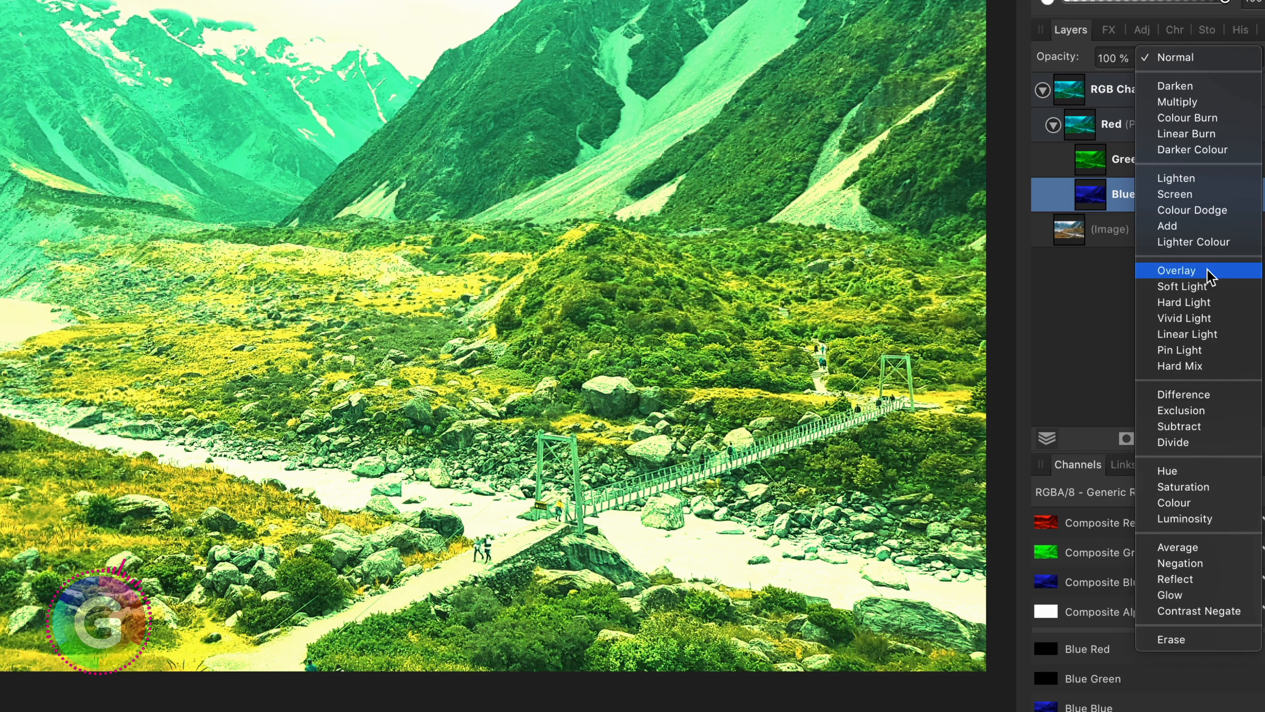
pyautogui.click(1207, 269)
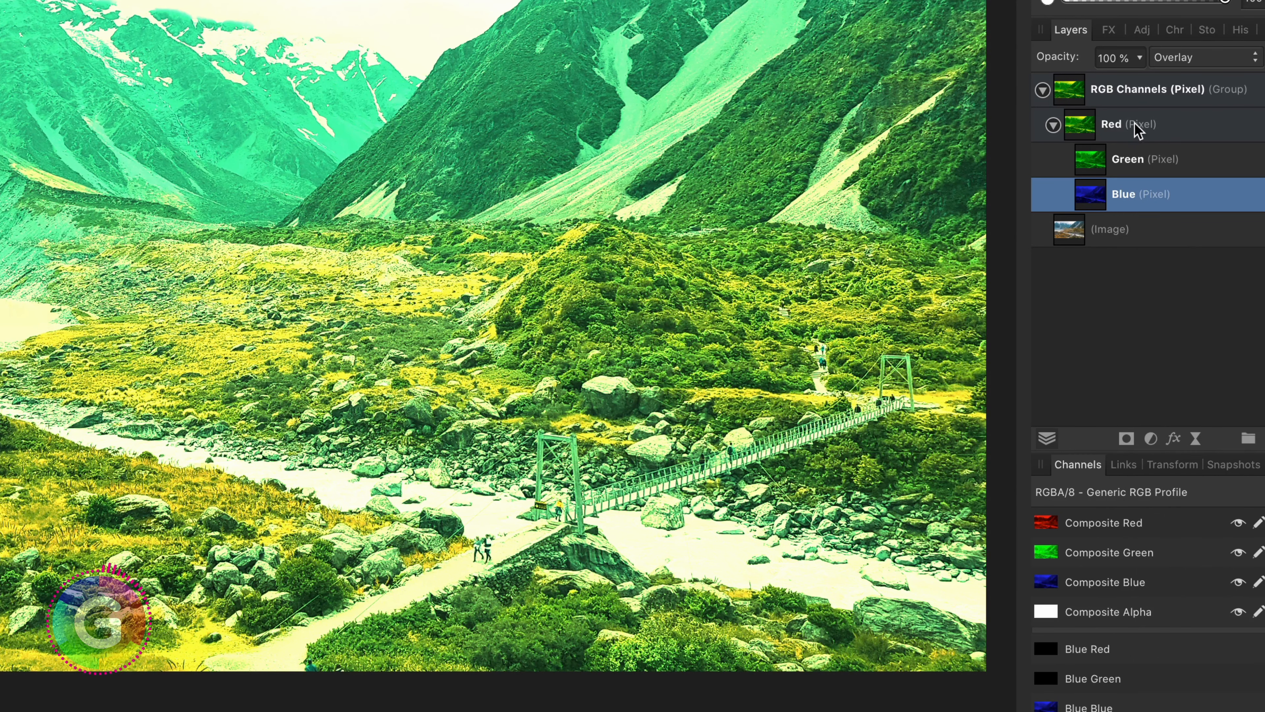
# Set the RGB Channels (Pixel) group's blend mode to Luminosity and toggle its visibility to compare the mountain photo before and after.
pyautogui.click(1131, 101)
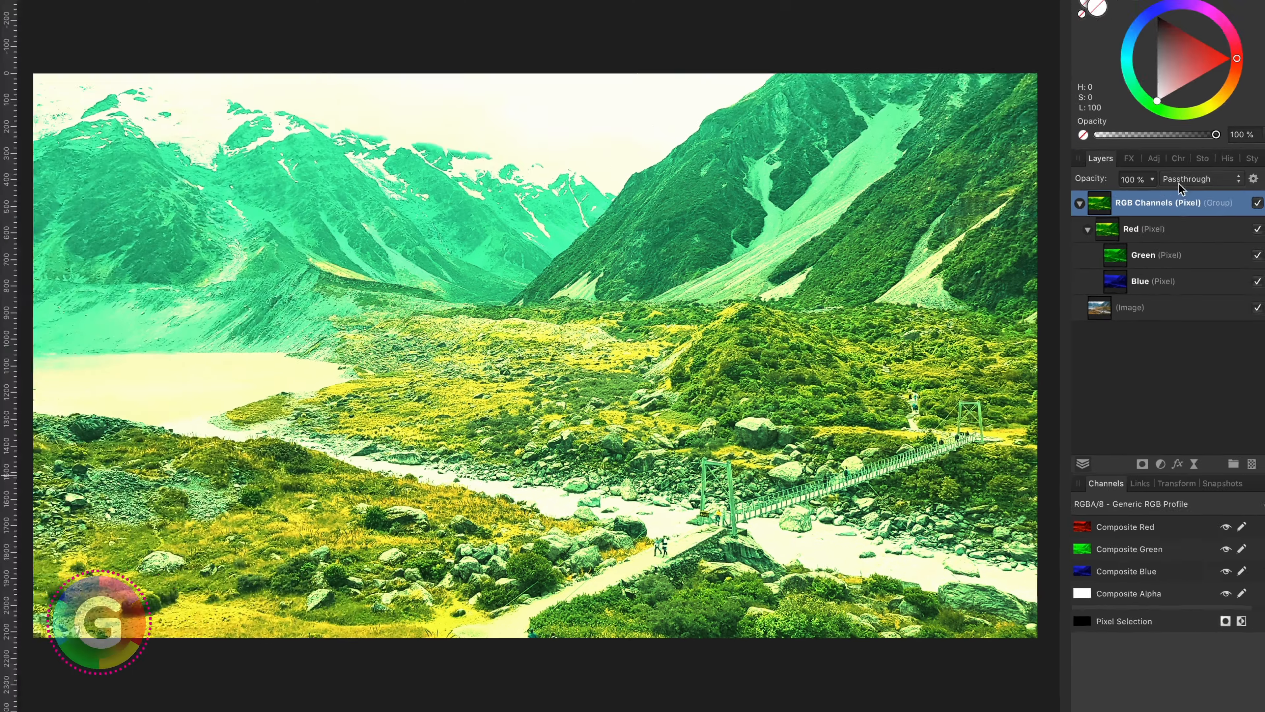
pyautogui.click(1176, 59)
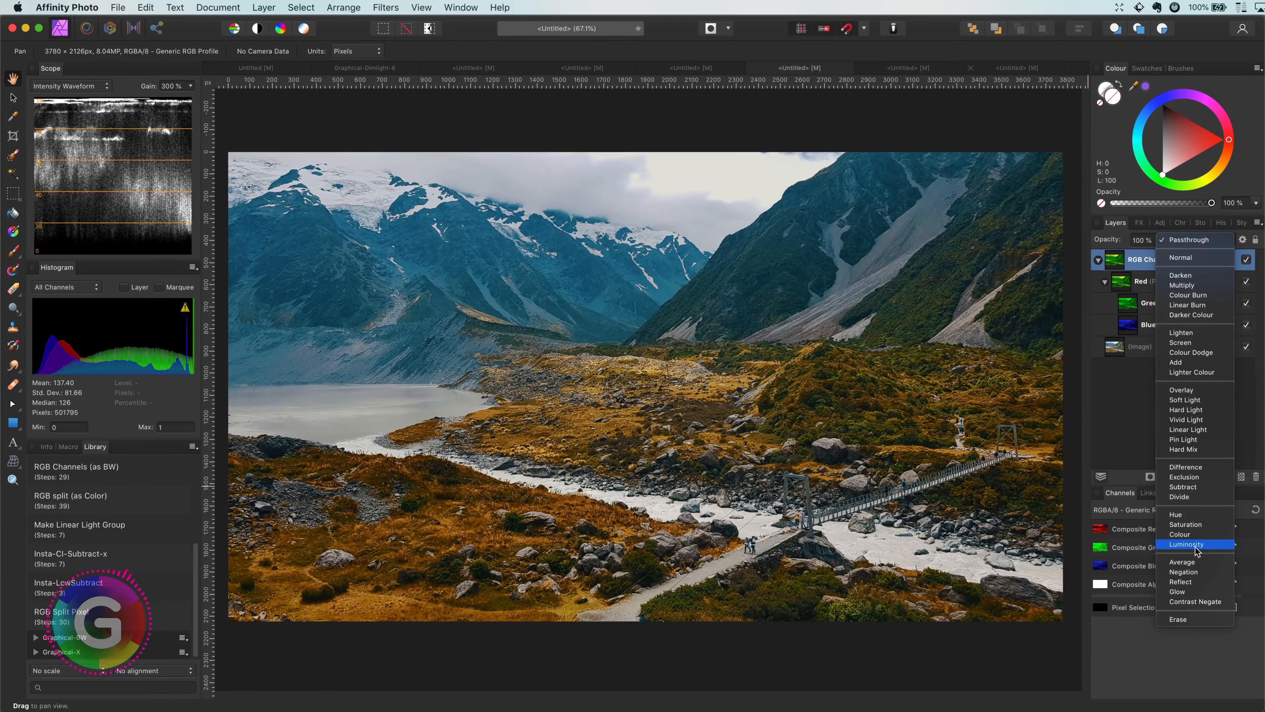
pyautogui.click(1197, 548)
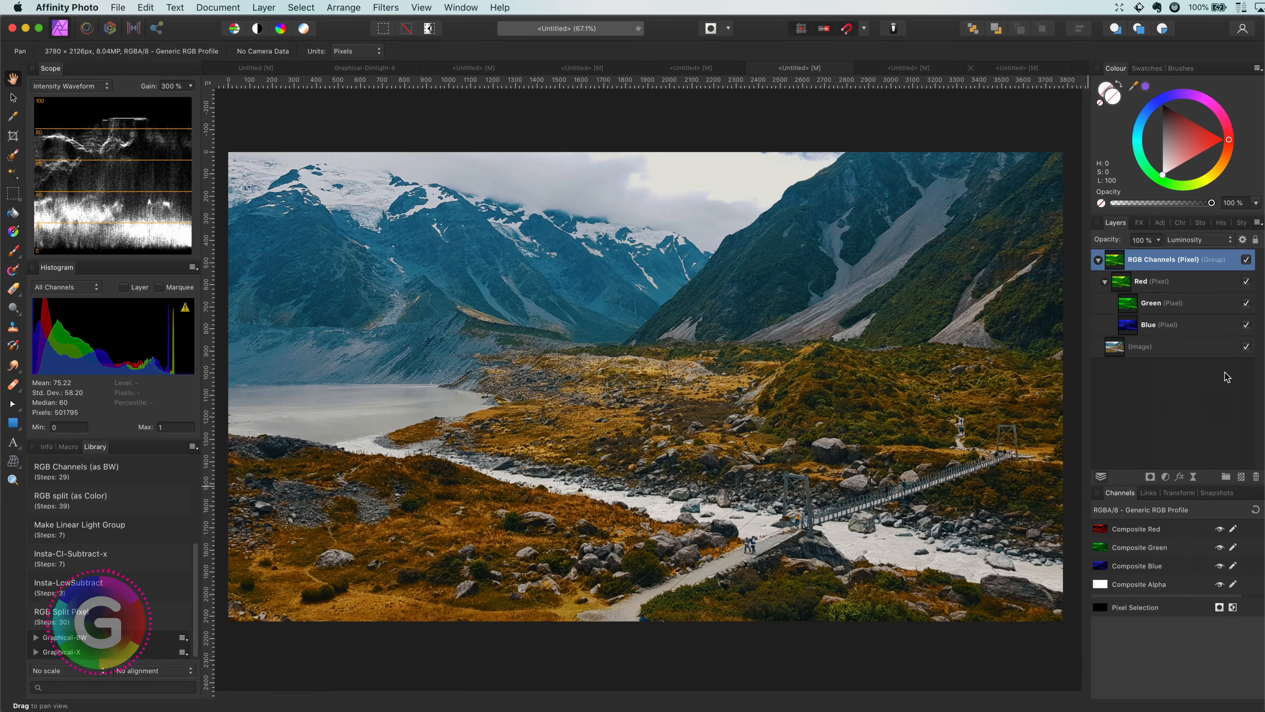
pyautogui.click(1247, 260)
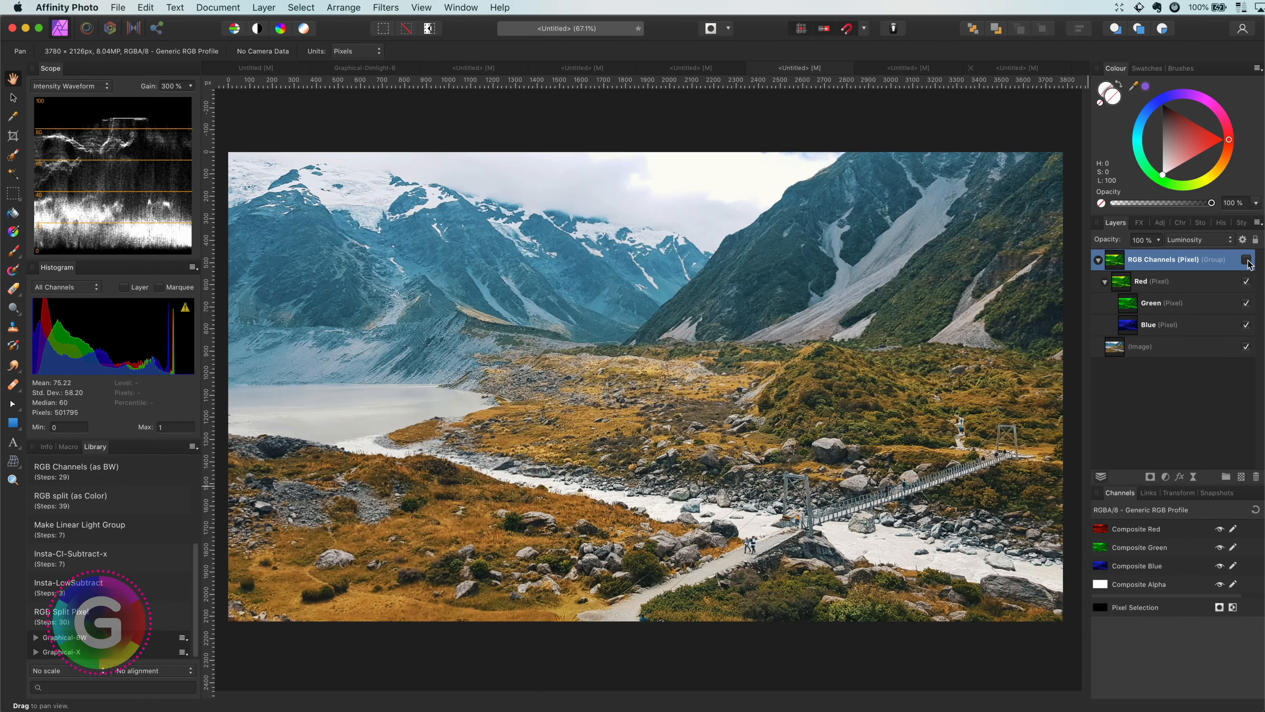
pyautogui.click(1247, 260)
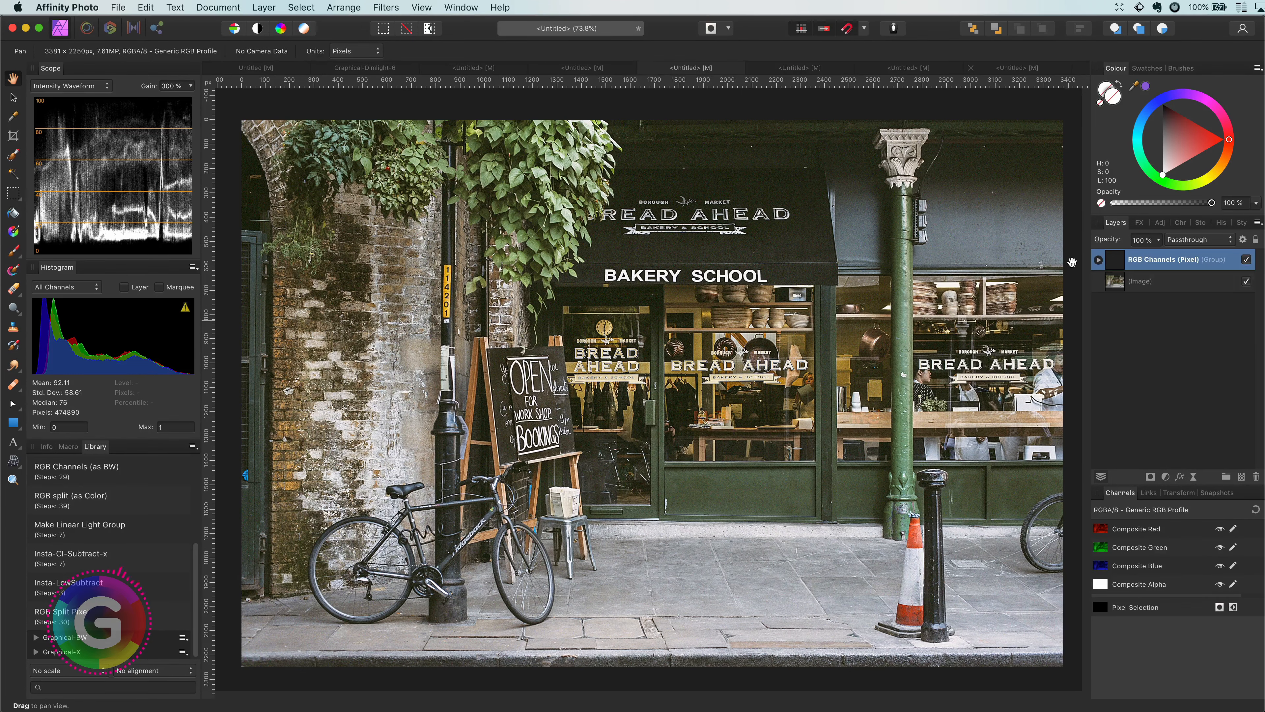
# In the bakery photo, nest the Red and Blue layers inside Green and set the RGB Channels (Pixel) group's blend mode to Soft Light.
pyautogui.click(1098, 261)
pyautogui.moveTo(1127, 286); pyautogui.dragTo(1142, 319)
pyautogui.click(1106, 283)
pyautogui.click(1178, 255)
pyautogui.click(1176, 241)
pyautogui.click(1187, 401)
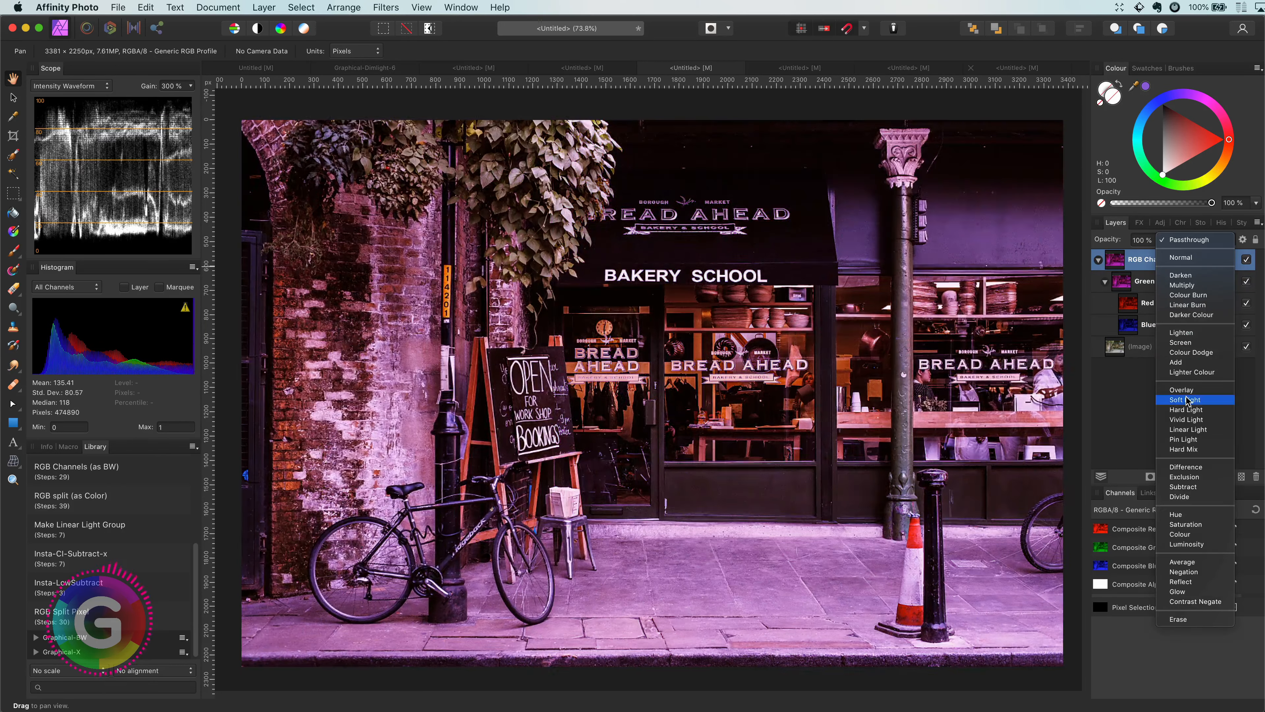
# Set the nested Red layer's blend mode to Difference and the nested Blue layer's blend mode to Soft Light.
pyautogui.click(1150, 302)
pyautogui.click(1182, 241)
pyautogui.click(1184, 342)
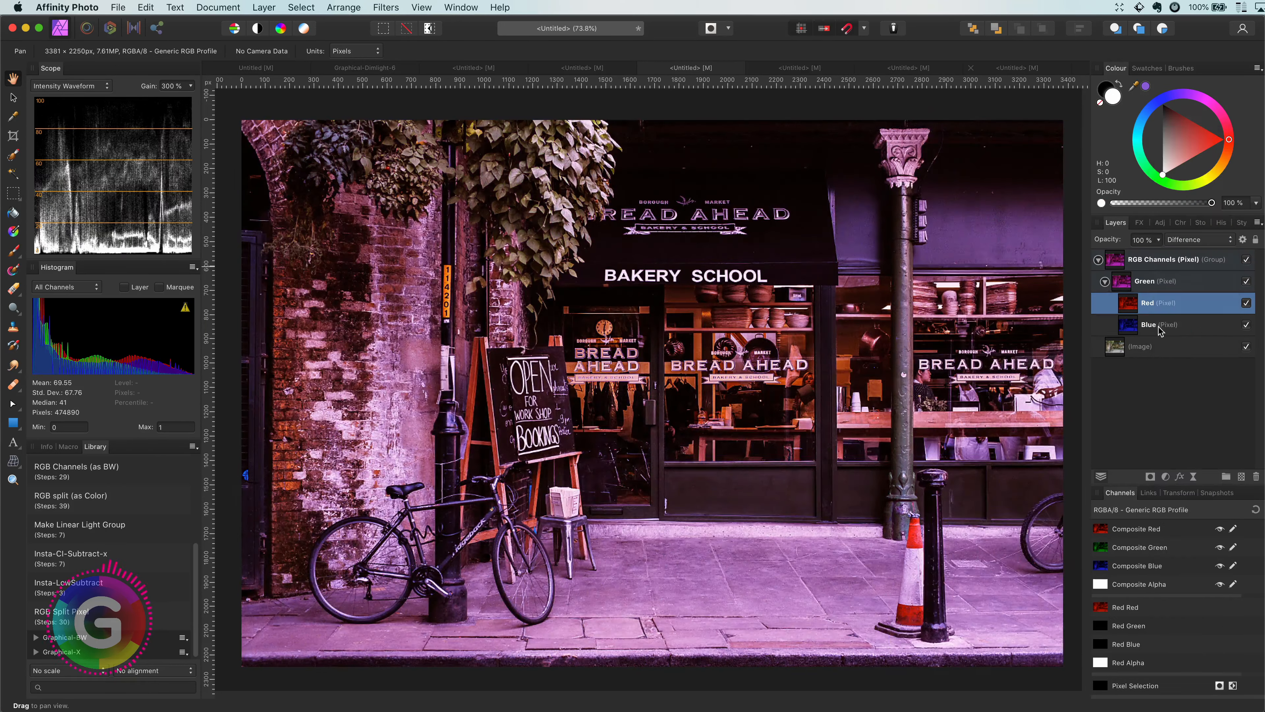
pyautogui.click(1146, 325)
pyautogui.click(1182, 240)
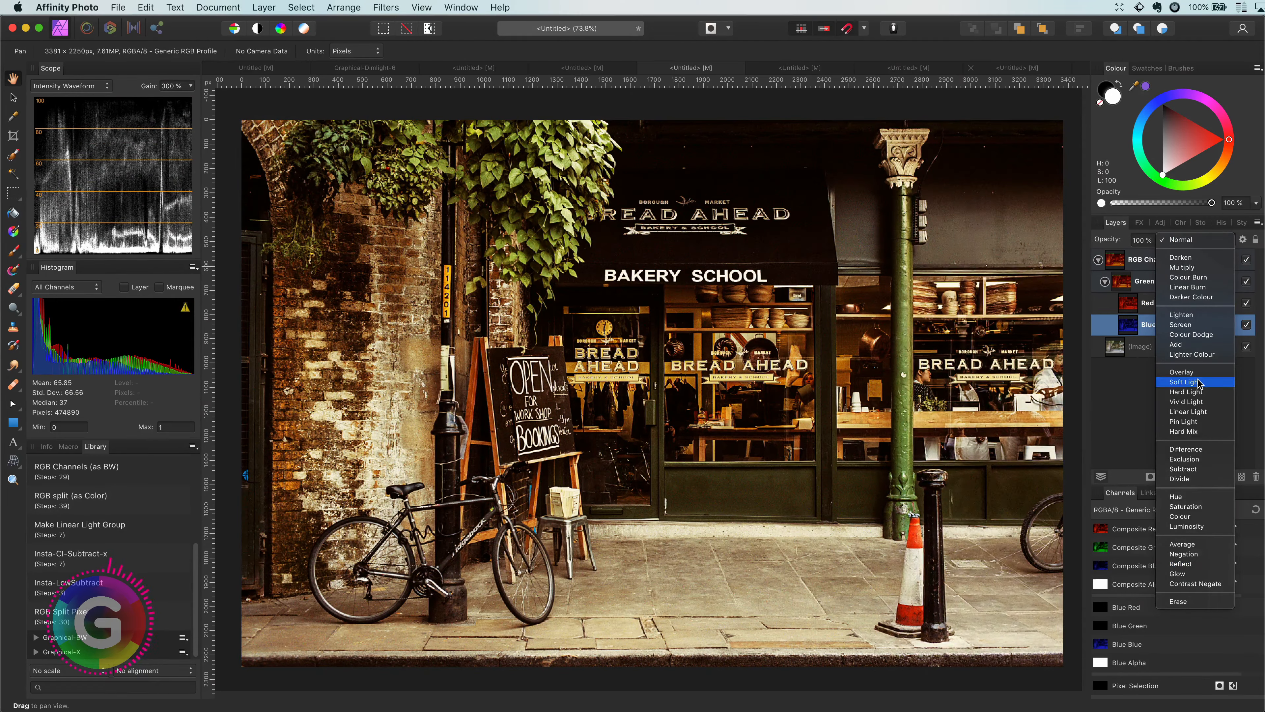
pyautogui.click(1198, 382)
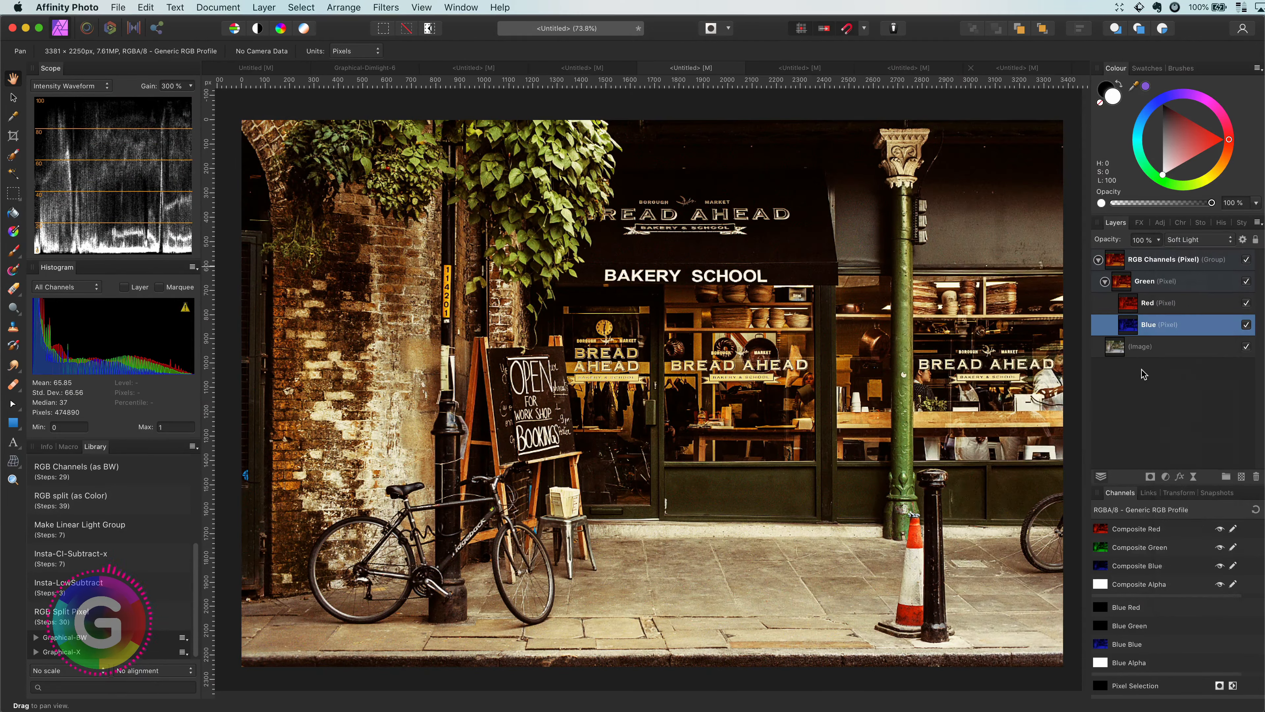
# Toggle the RGB Channels (Pixel) group's visibility in the bakery photo and in the elephant photo to compare before and after.
pyautogui.click(1246, 260)
pyautogui.click(1246, 259)
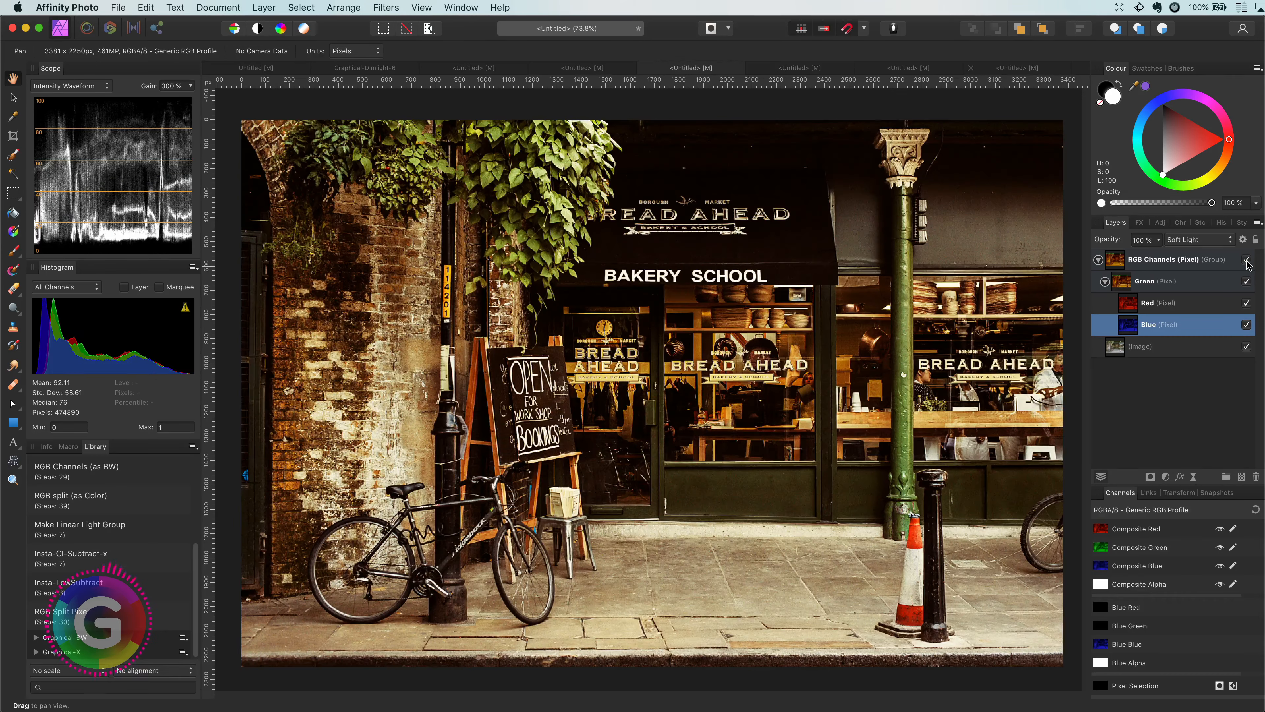
pyautogui.click(588, 70)
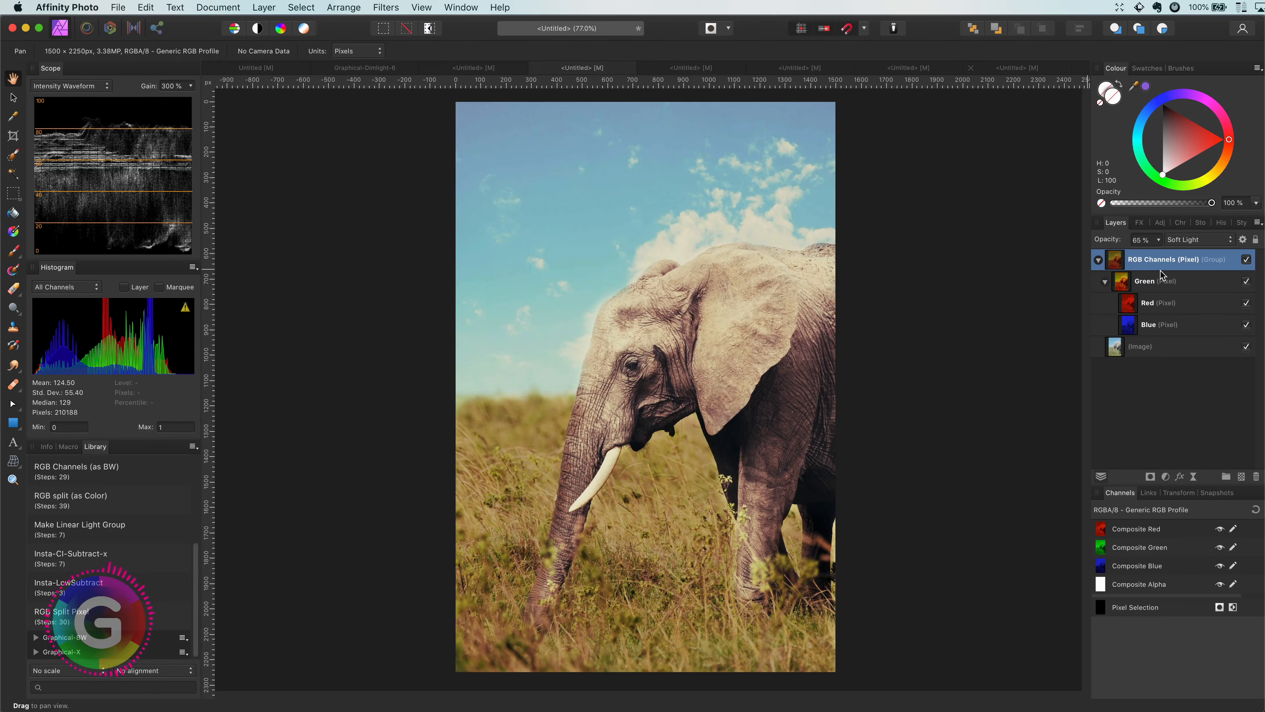
pyautogui.click(1247, 260)
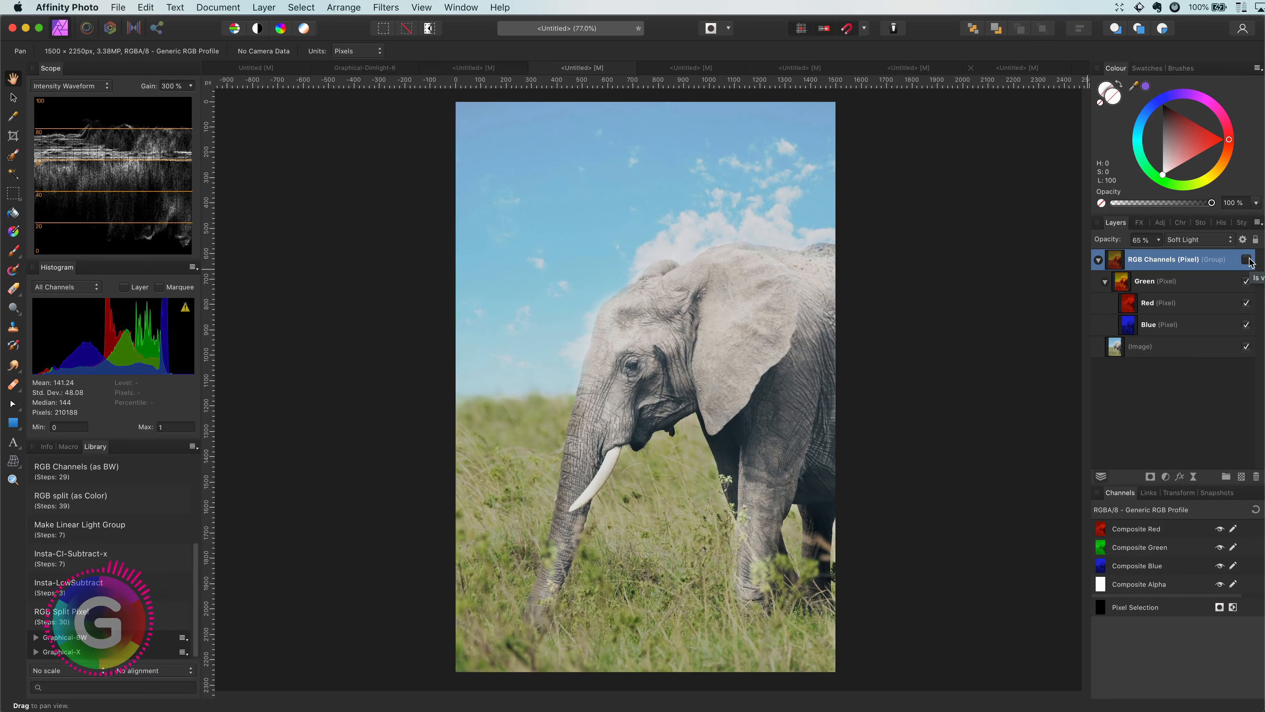
pyautogui.click(1247, 259)
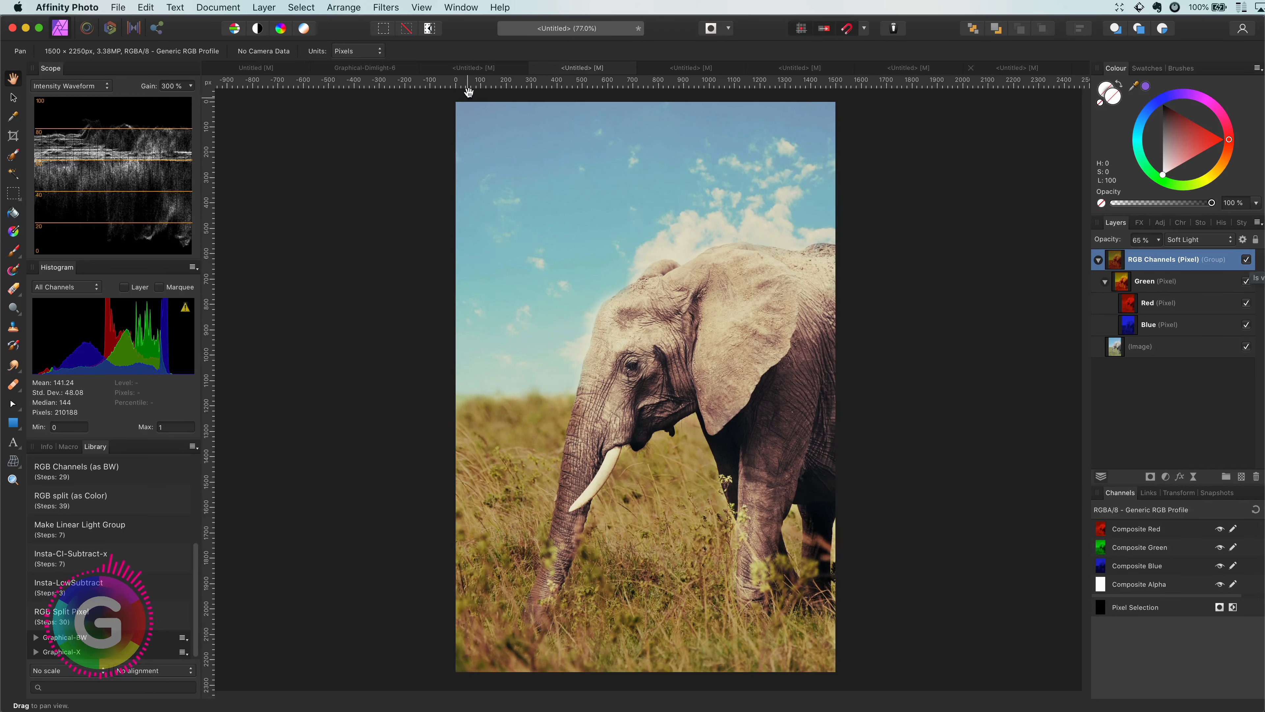
# In the skyscraper photo, hide the RGB Channels (Pixel) group and Curves Adjustment together, and show them again one at a time to compare each effect.
pyautogui.click(471, 70)
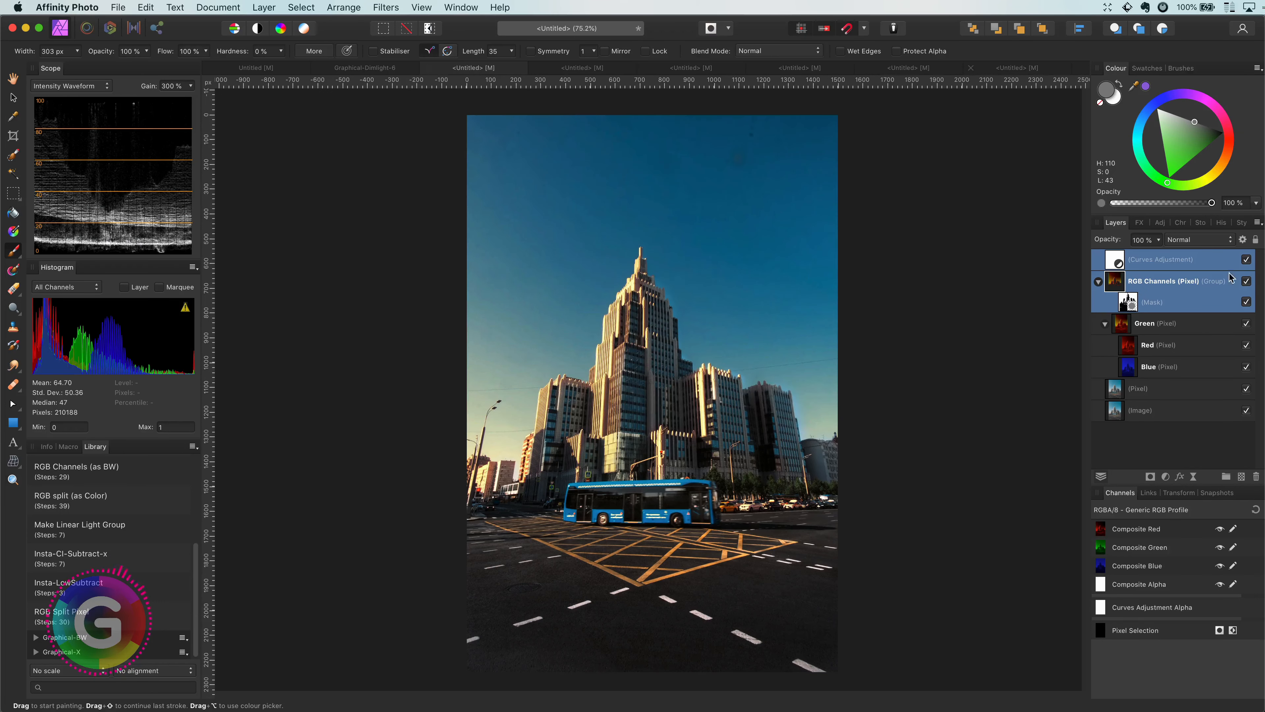
pyautogui.click(1247, 281)
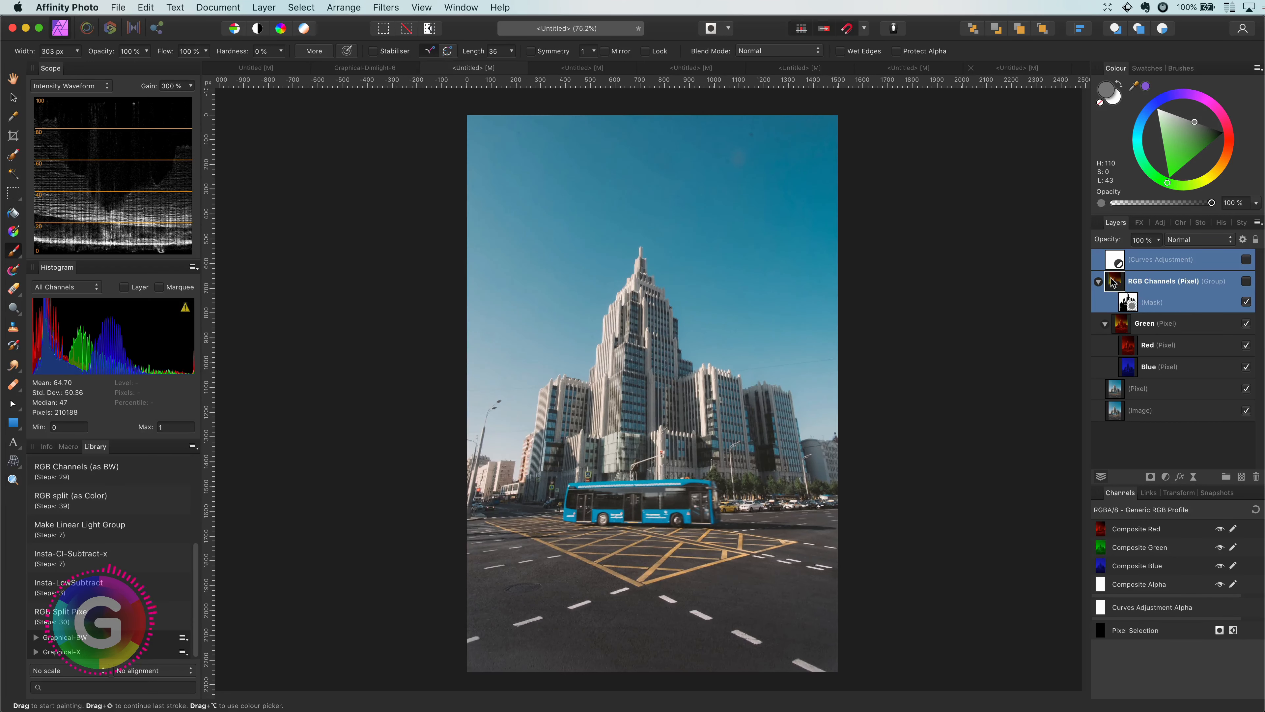
pyautogui.click(1231, 291)
pyautogui.click(1247, 281)
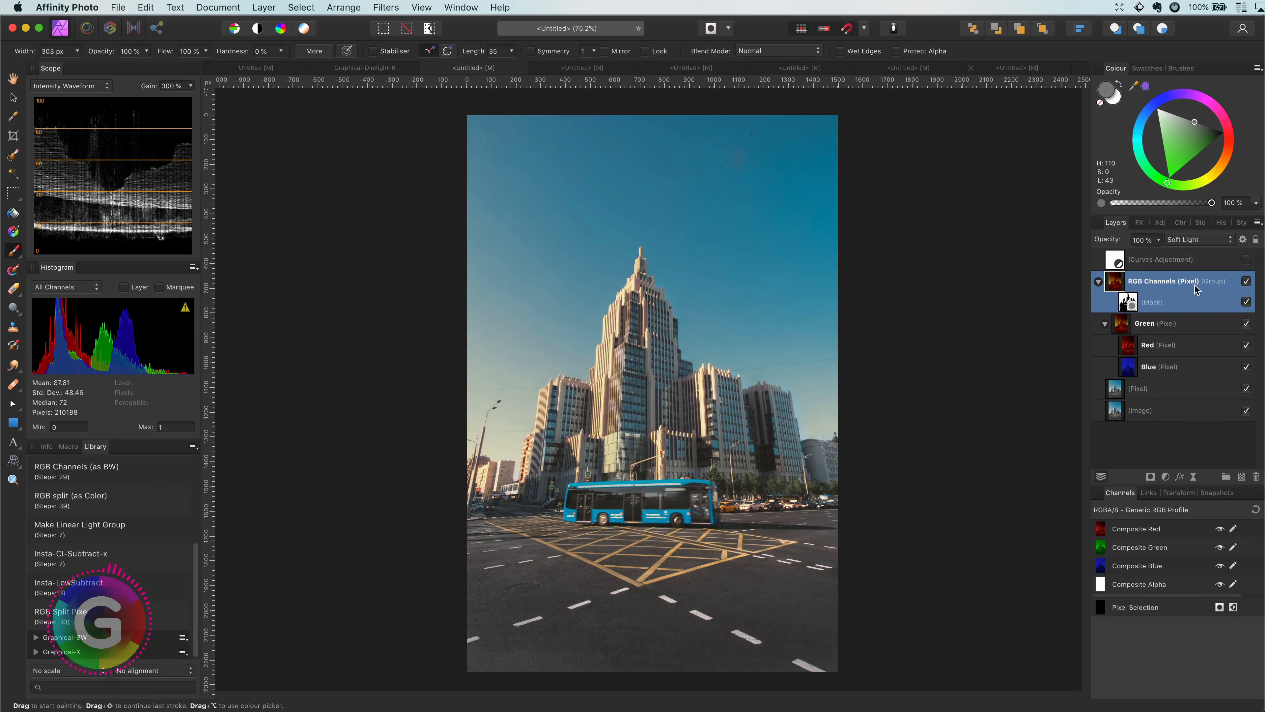
pyautogui.click(1247, 260)
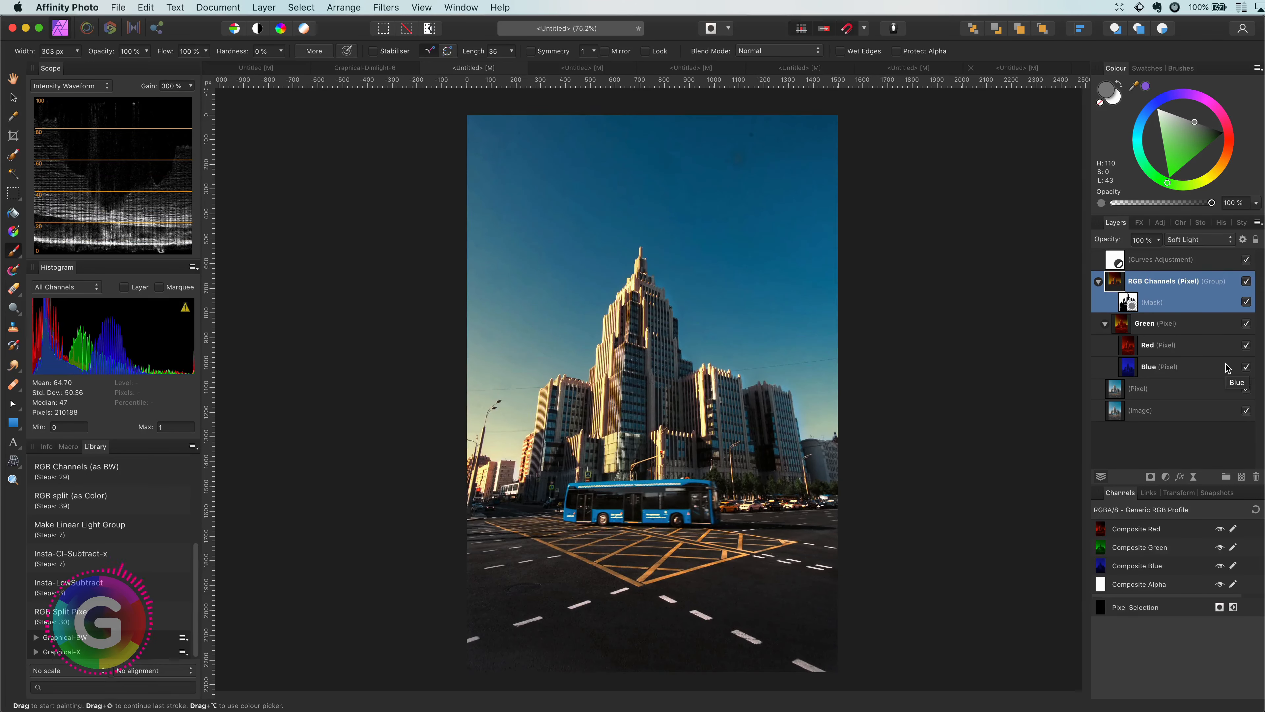